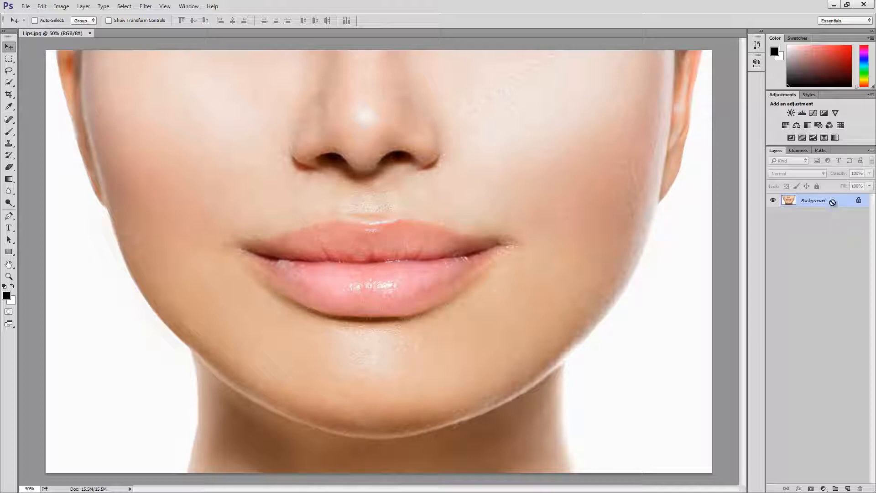
Duplicate the Background layer and name the copy "Tones"
key("ctrl+j")
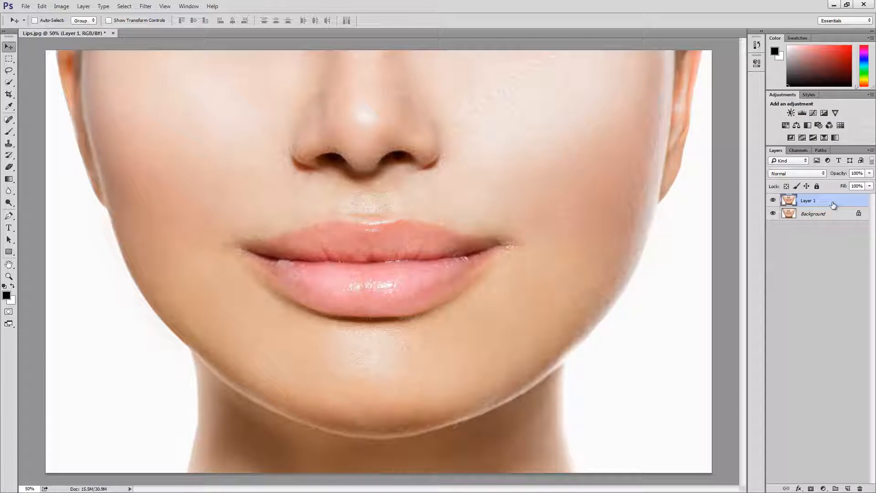
double_click(805, 201)
type("Tones")
key("Return")
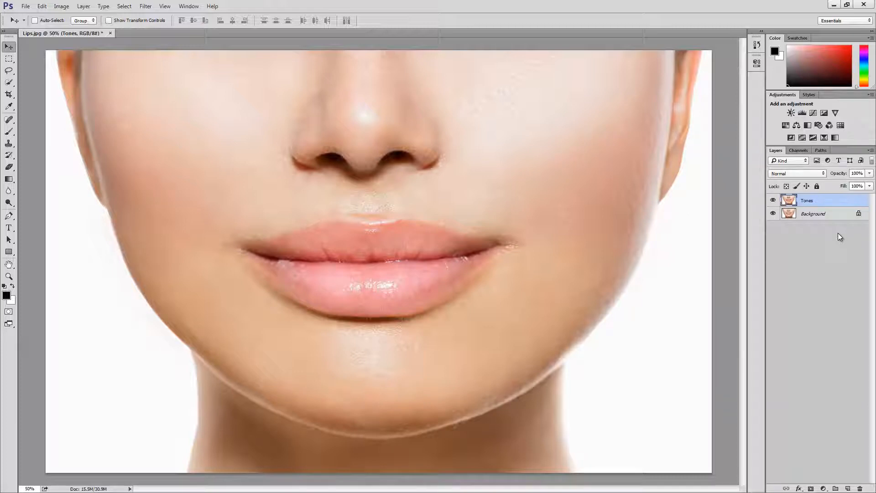
Duplicate the Tones layer and name the new copy "Details"
key("ctrl+j")
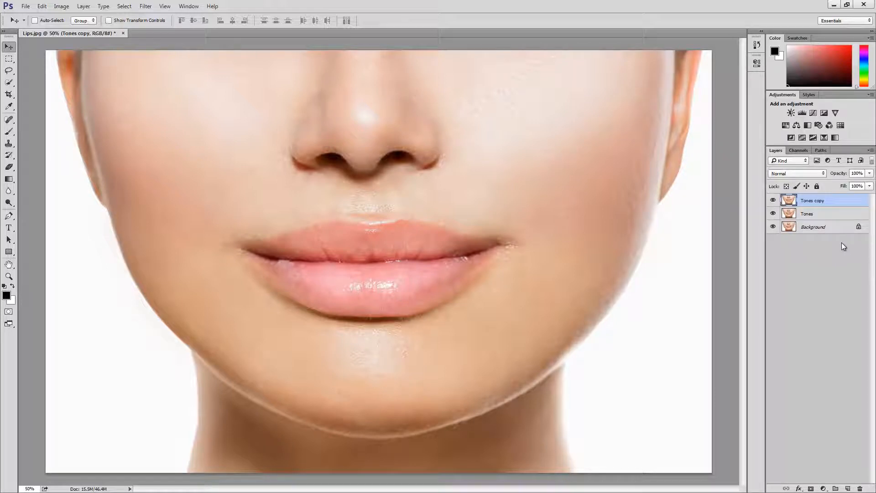
double_click(811, 201)
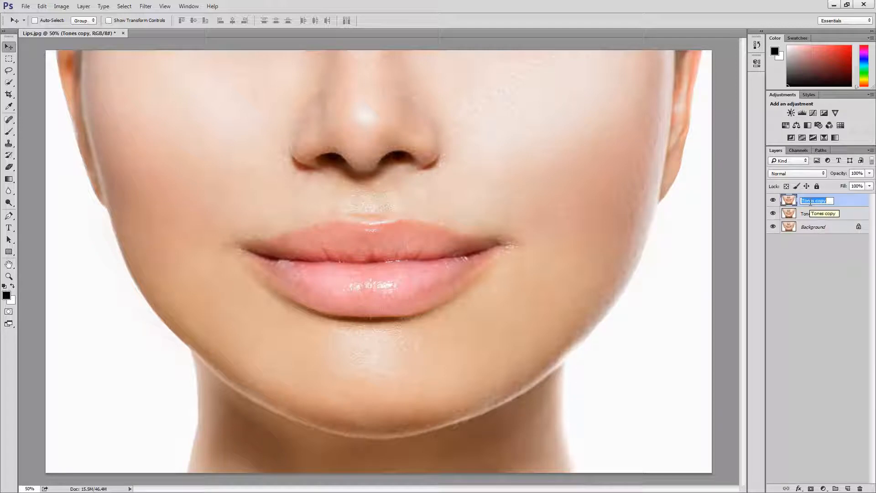
type("Detail")
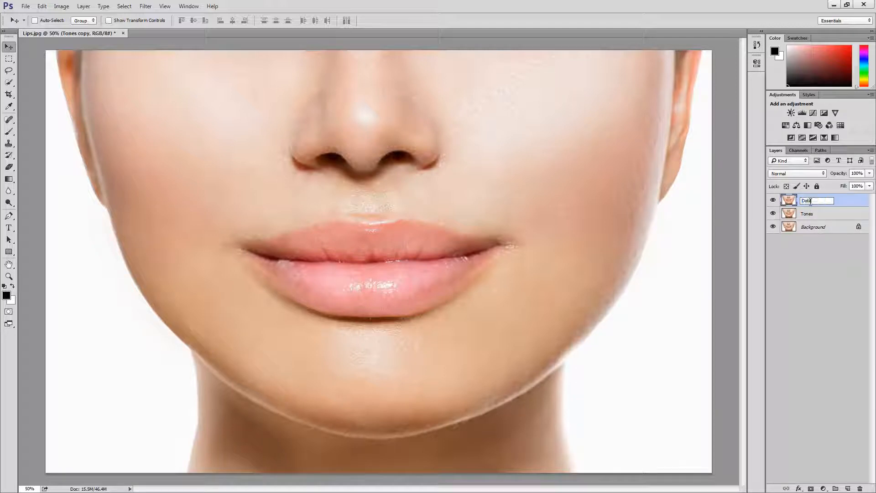
type("s")
key("Return")
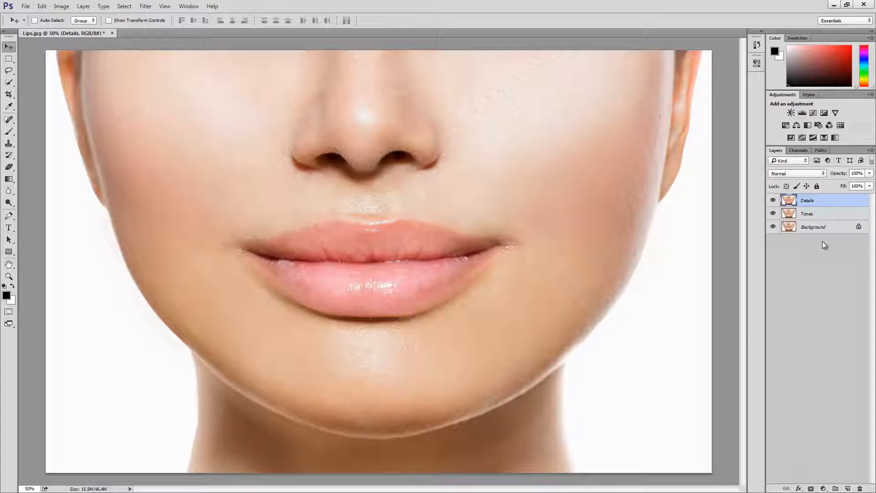
Hide the Details layer and apply a Gaussian Blur with a 6-pixel radius to the Tones layer
left_click(773, 201)
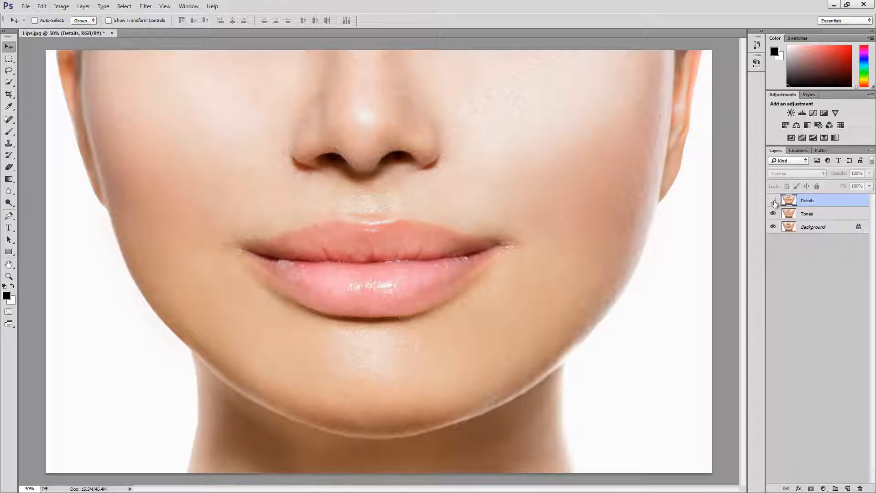
left_click(823, 217)
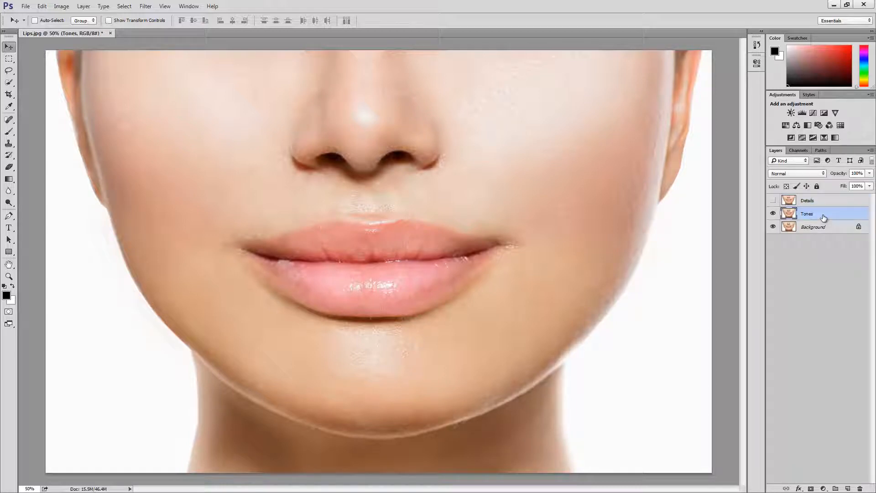
left_click(144, 6)
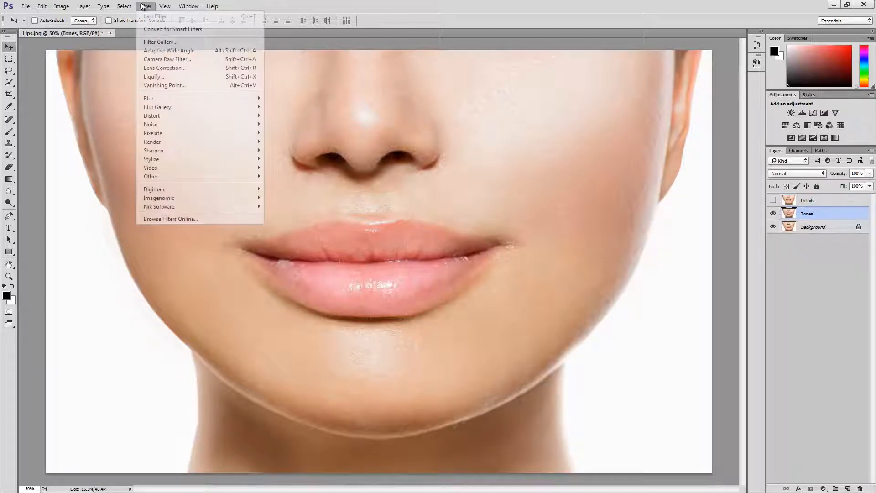
mouse_move(211, 98)
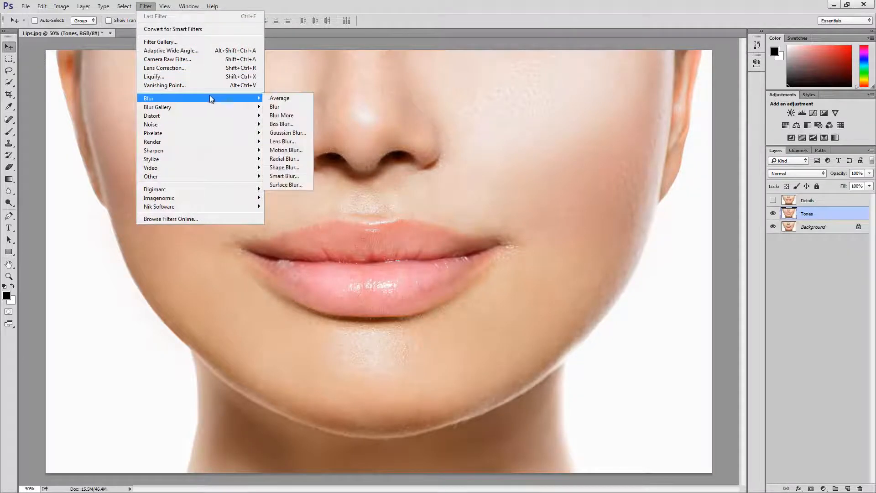
left_click(291, 134)
left_click_drag(415, 115, 575, 196)
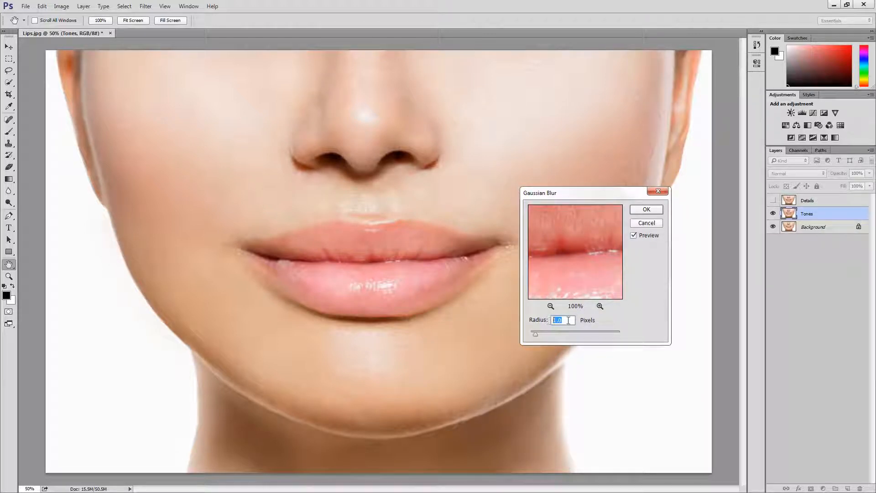
type("6")
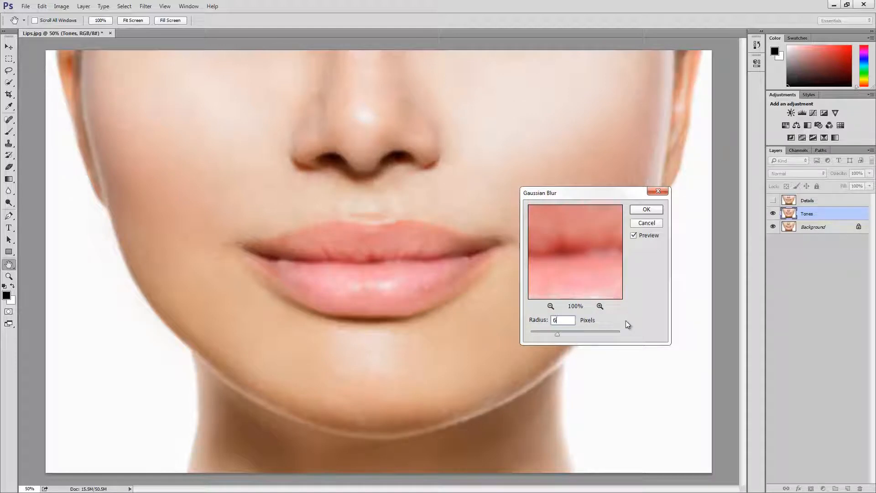
left_click(640, 211)
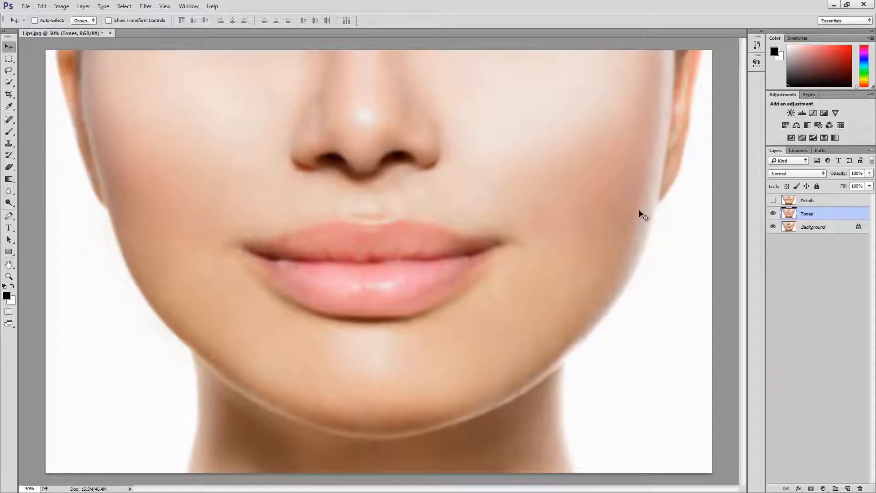
Show the Details layer again and start Apply Image on it with the Tones layer as the source
left_click(773, 200)
left_click(773, 201)
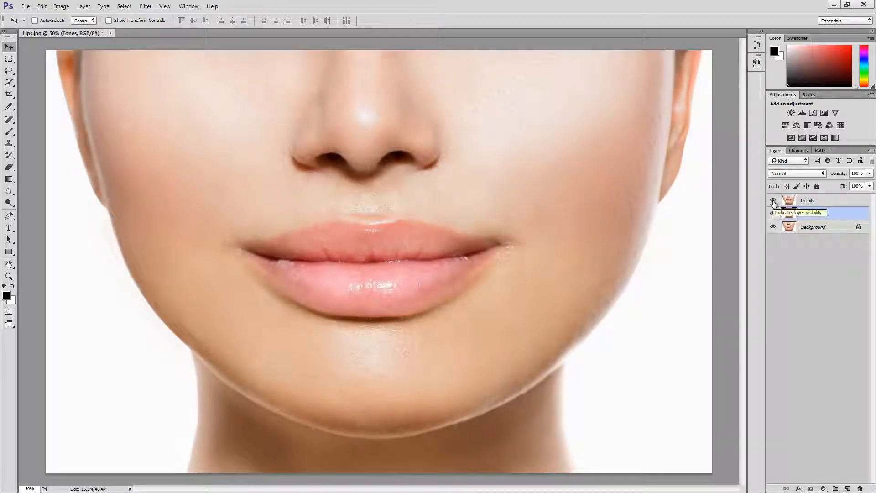
left_click(832, 203)
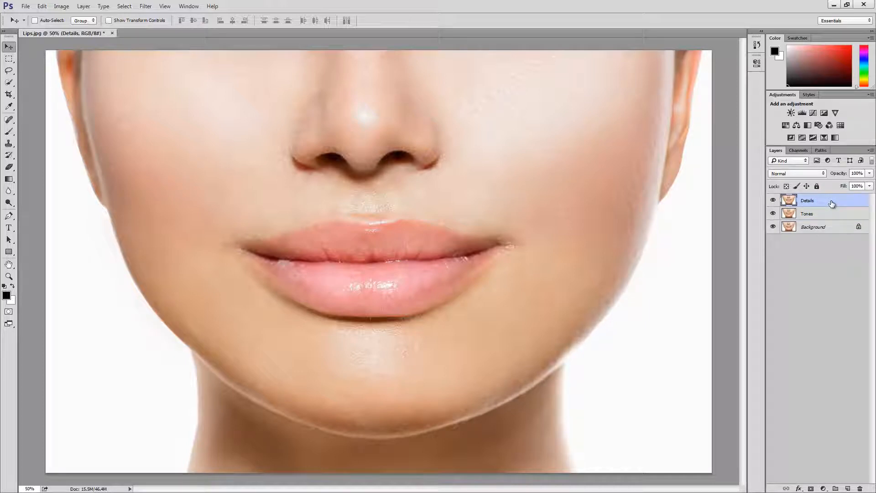
left_click(62, 6)
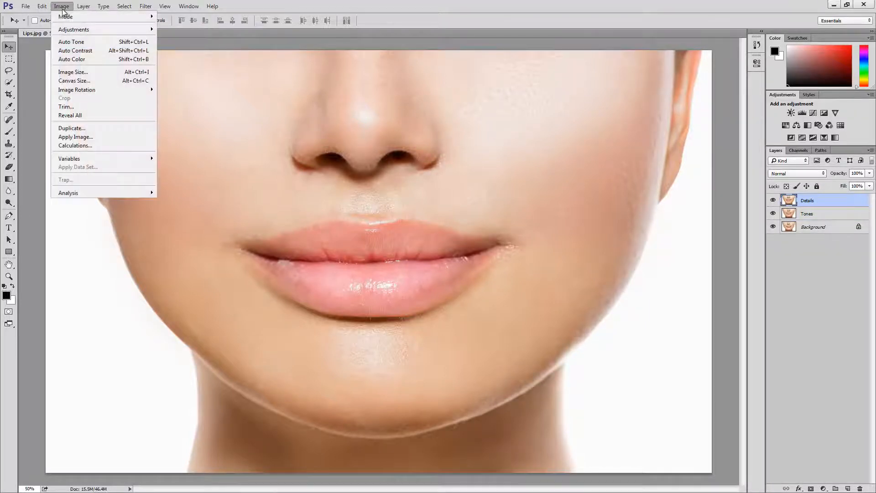
left_click(81, 137)
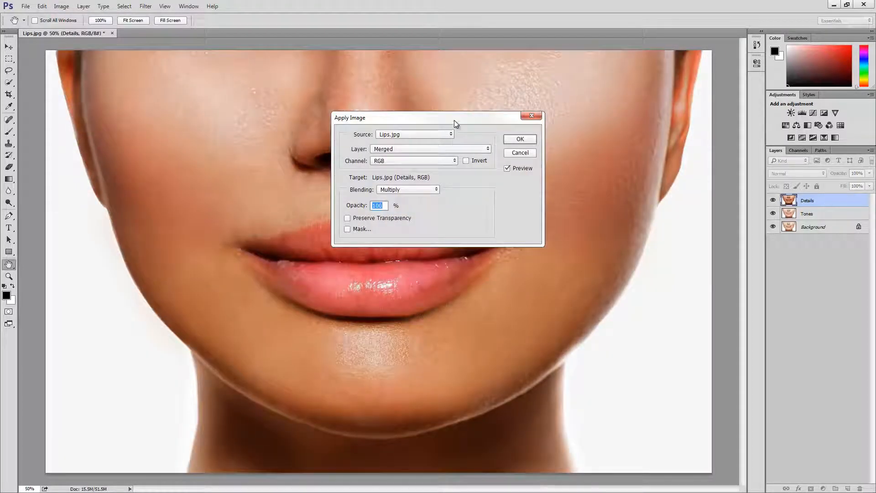
left_click_drag(454, 120, 607, 91)
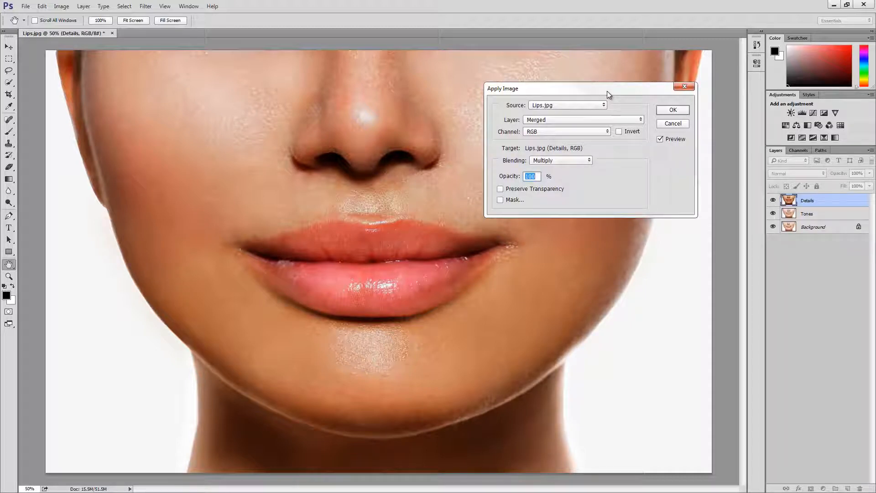
left_click(546, 120)
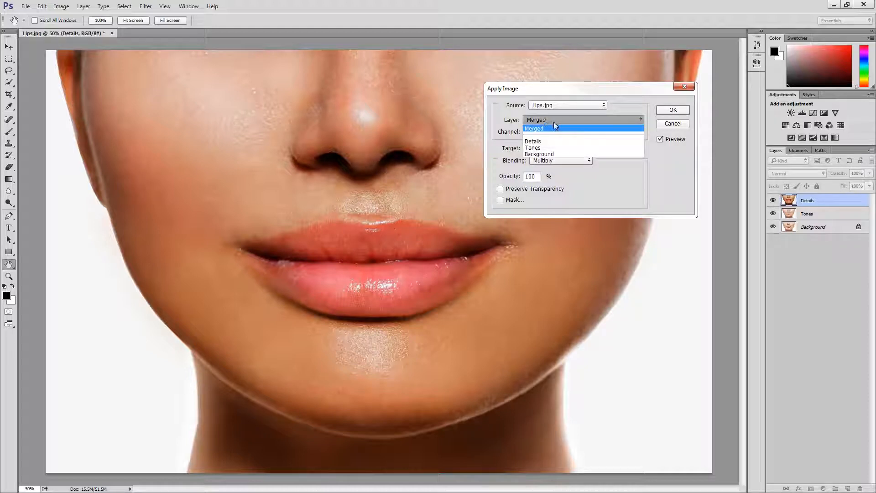
left_click(552, 149)
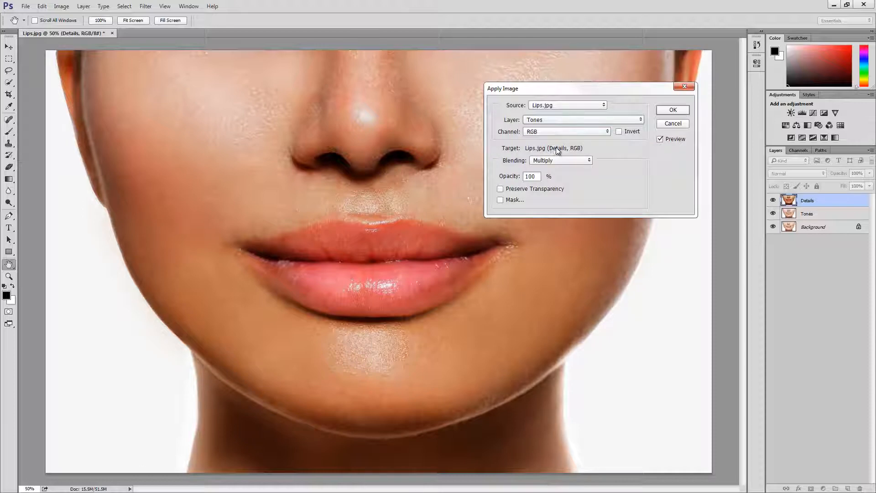
Apply the image to Details with Subtract blending, a scale of 2 and an offset of 128
left_click(581, 160)
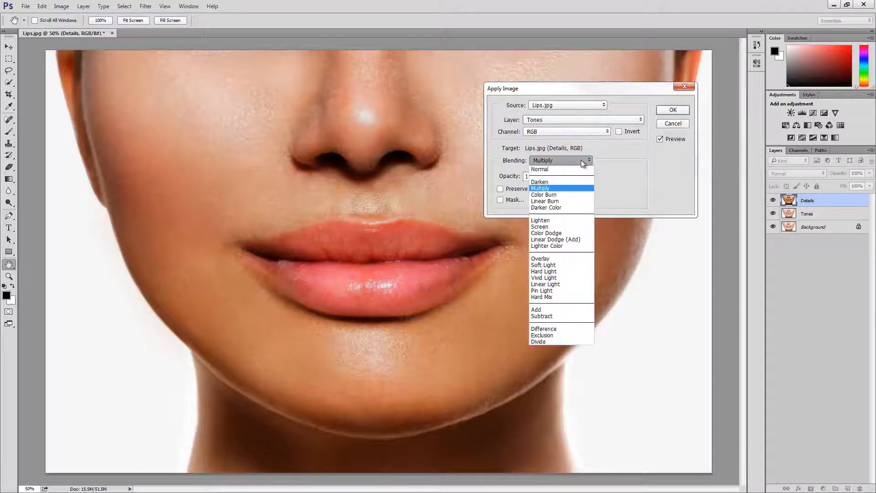
left_click(566, 318)
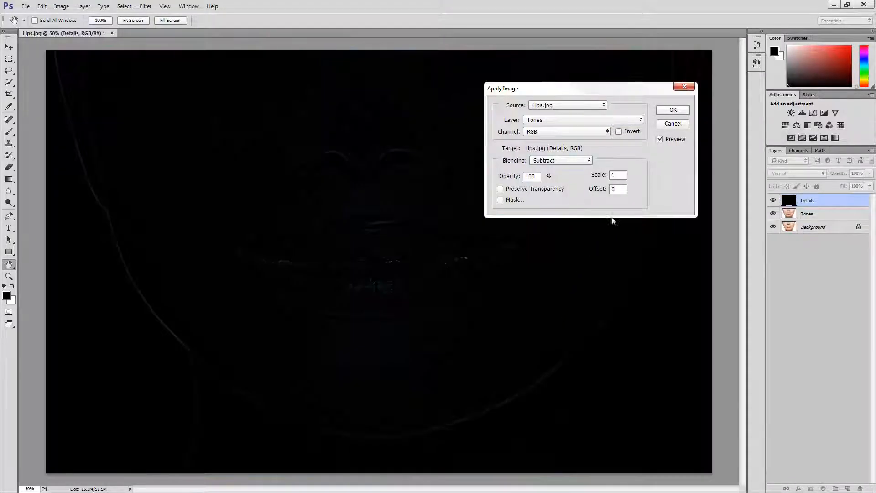
double_click(618, 174)
type("2")
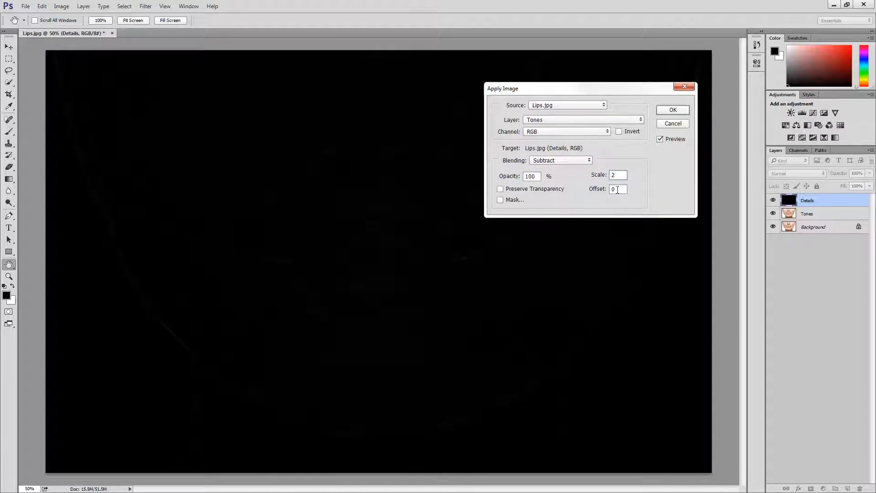
key("Tab")
type("12")
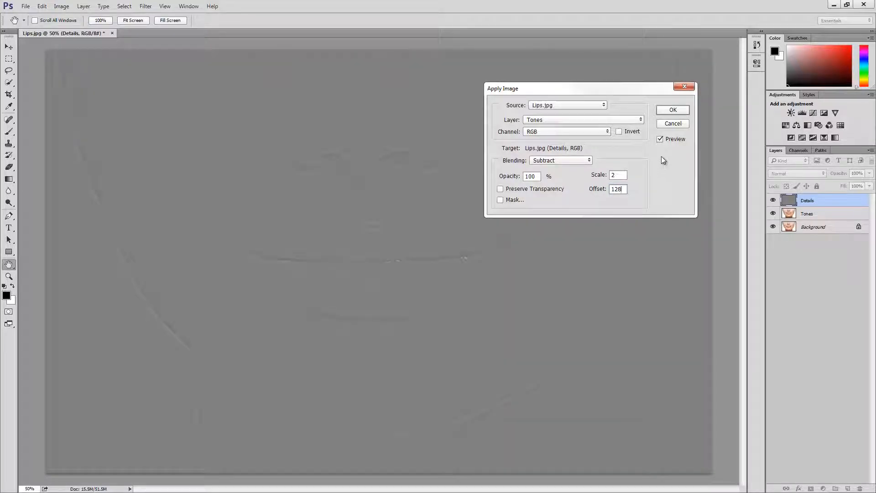
left_click(673, 110)
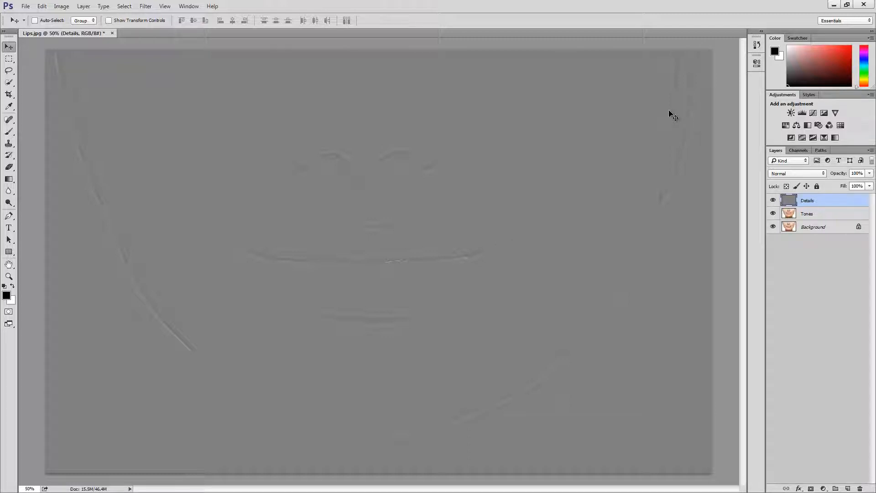
Set the Details layer's blend mode to Linear Light and compare the image with Details and Tones hidden and shown
left_click(797, 176)
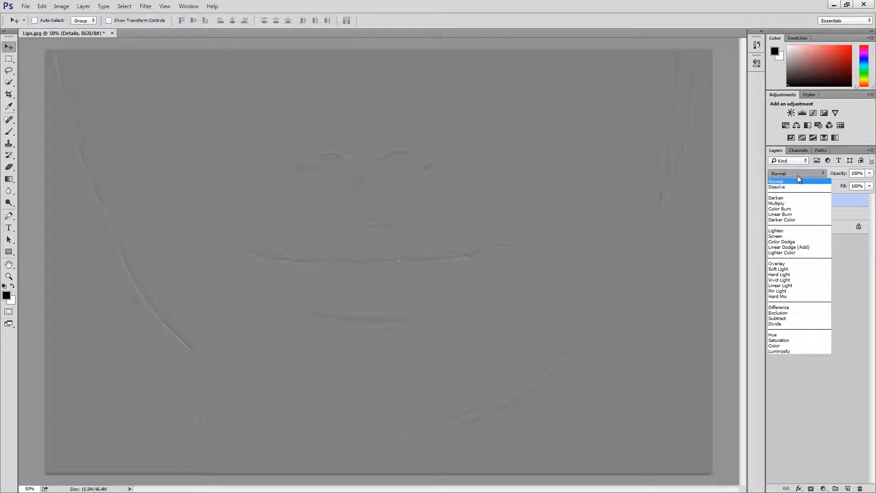
left_click(803, 286)
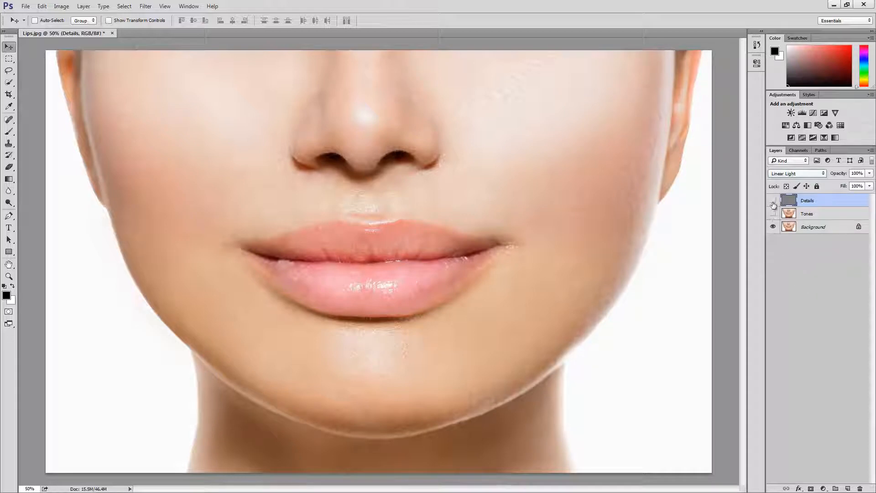
mouse_move(773, 201)
left_mouse_down()
mouse_move(773, 214)
mouse_move(773, 200)
left_mouse_up()
left_click_drag(773, 213, 773, 200)
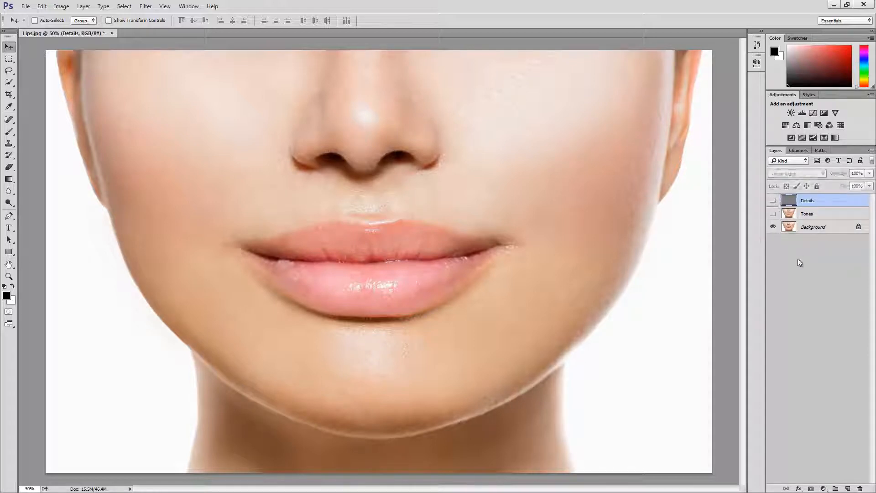
left_click_drag(775, 214, 773, 200)
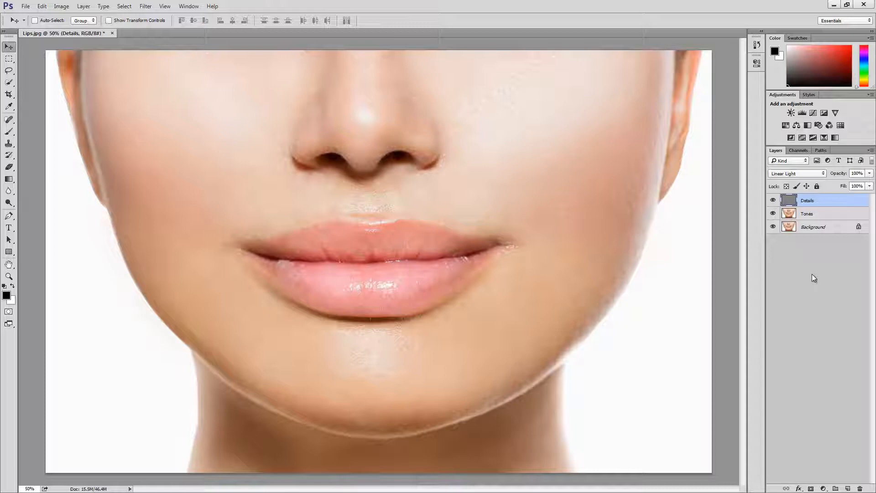
Make the Tones layer active and set the Lasso tool's feather to 15 px
left_click_drag(829, 215, 829, 204)
left_click(829, 203)
left_click(830, 214)
left_click(831, 205)
left_click(832, 216)
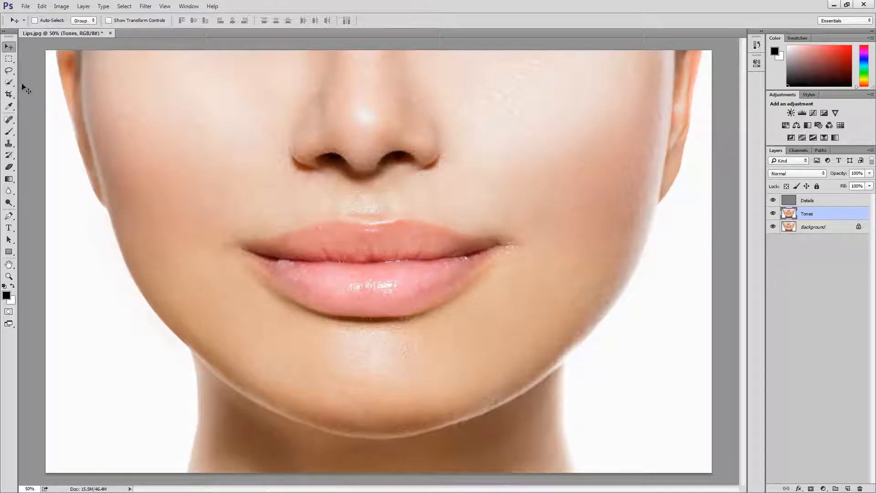
left_click(10, 72)
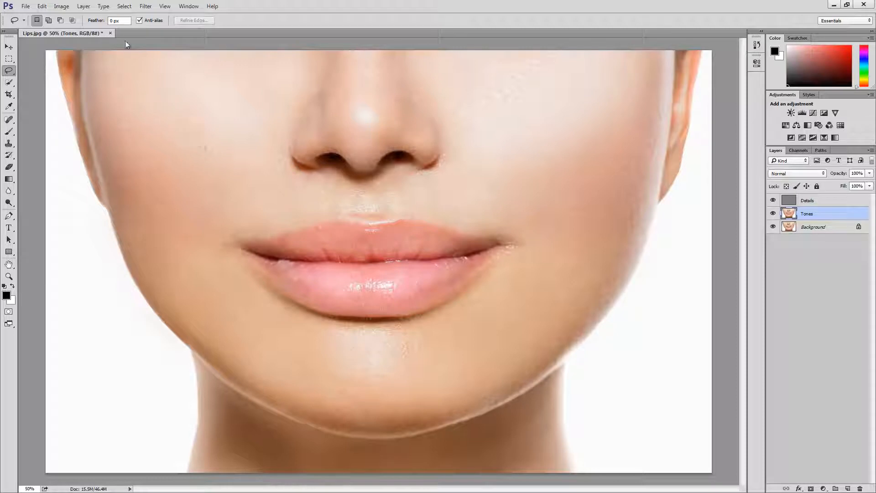
left_click(124, 21)
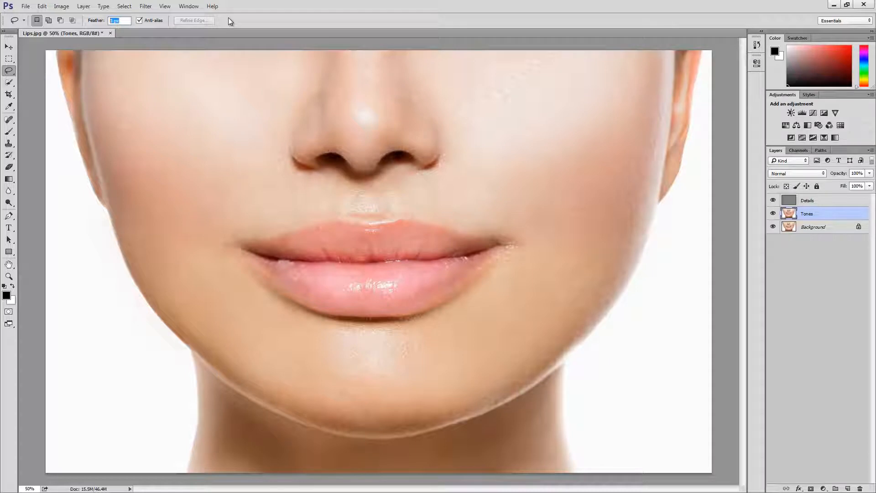
type("15")
Trace a freehand selection around the lower lip and extend its edge at the right-hand corner of the mouth
left_click_drag(254, 259, 259, 263)
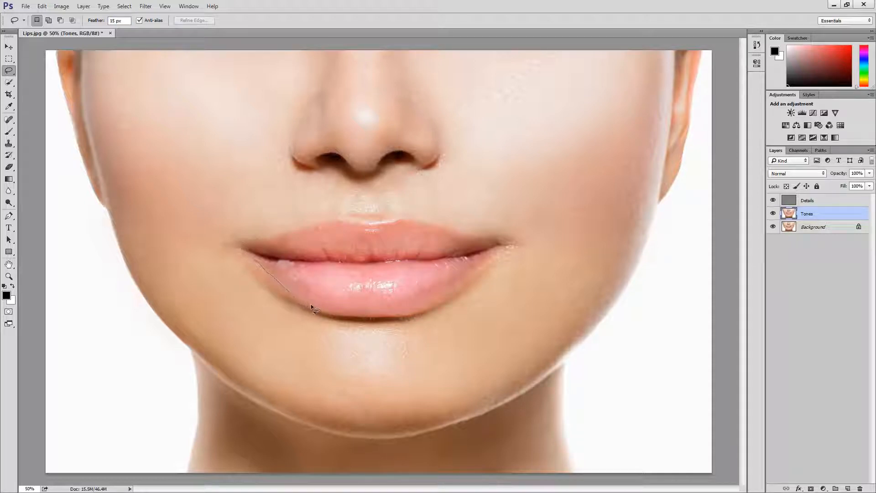
left_click_drag(324, 310, 394, 314)
left_click_drag(450, 297, 457, 291)
left_click_drag(393, 266, 254, 260)
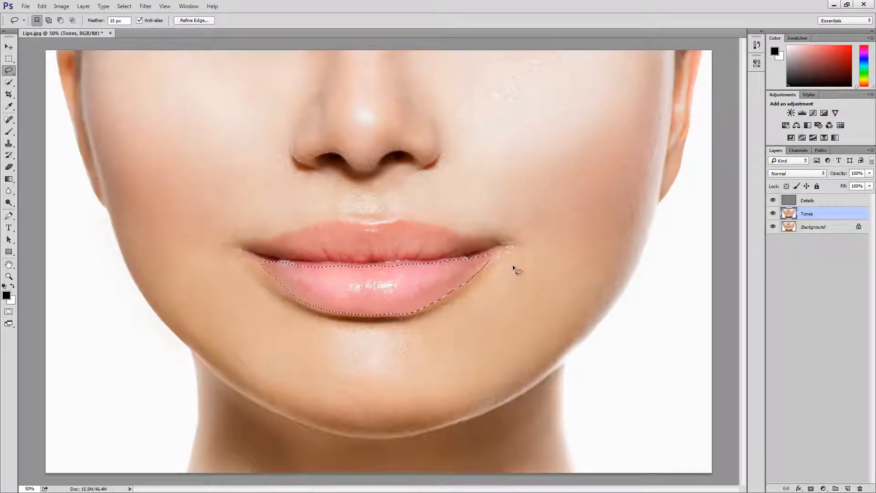
key("alt")
mouse_move(481, 273)
left_mouse_down()
mouse_move(489, 258)
mouse_move(516, 274)
left_mouse_up()
mouse_move(473, 261)
left_mouse_down()
mouse_move(497, 252)
mouse_move(469, 271)
mouse_move(427, 279)
left_mouse_up()
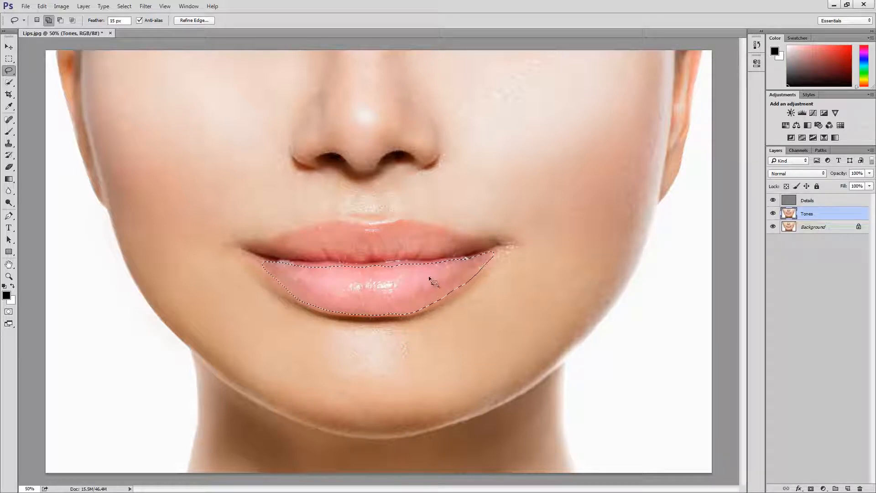
Extend the lower-lip selection at the left-hand corner of the mouth, apply a 15 px Gaussian Blur to Tones inside it, and deselect
key("shift")
mouse_move(253, 257)
left_mouse_down()
mouse_move(293, 272)
mouse_move(383, 281)
left_mouse_up()
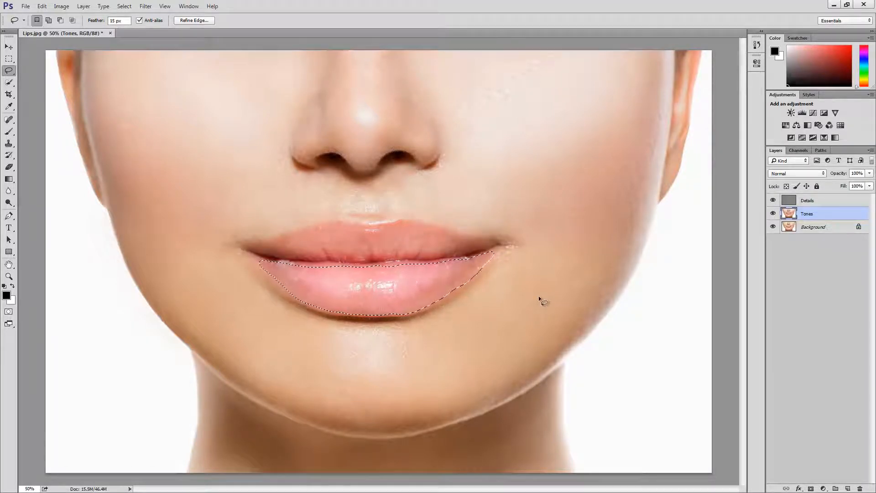
left_click(150, 7)
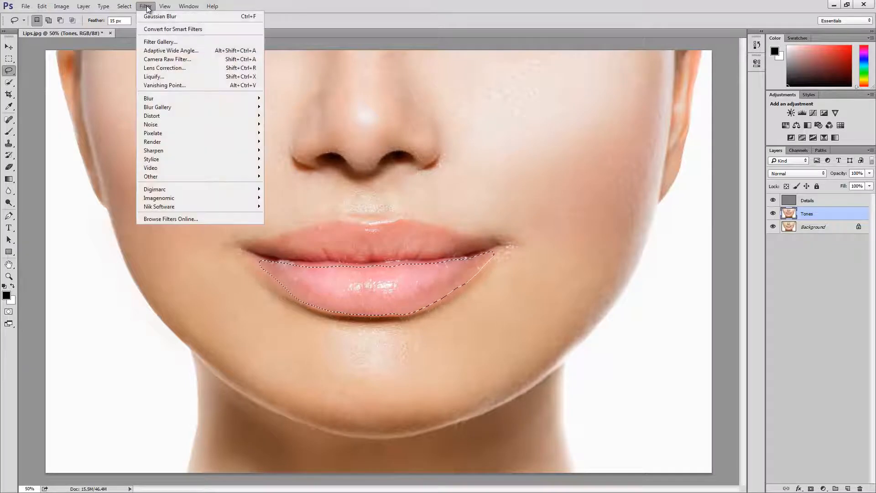
mouse_move(196, 102)
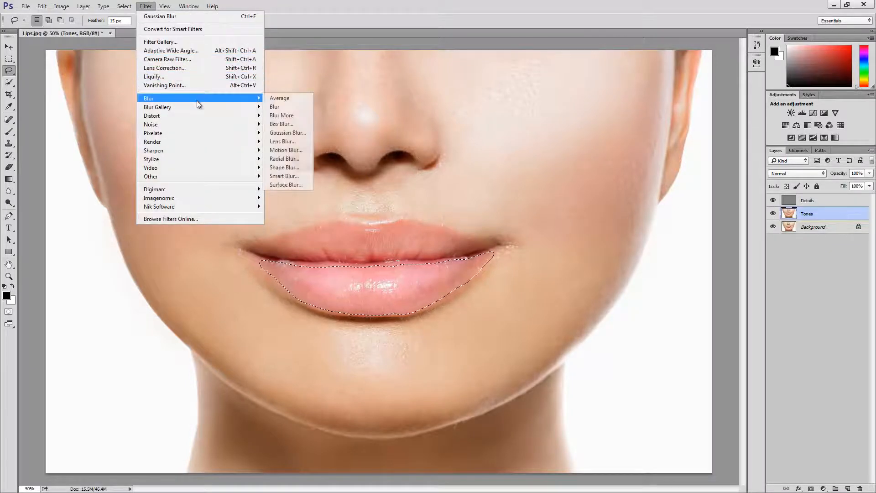
left_click(295, 133)
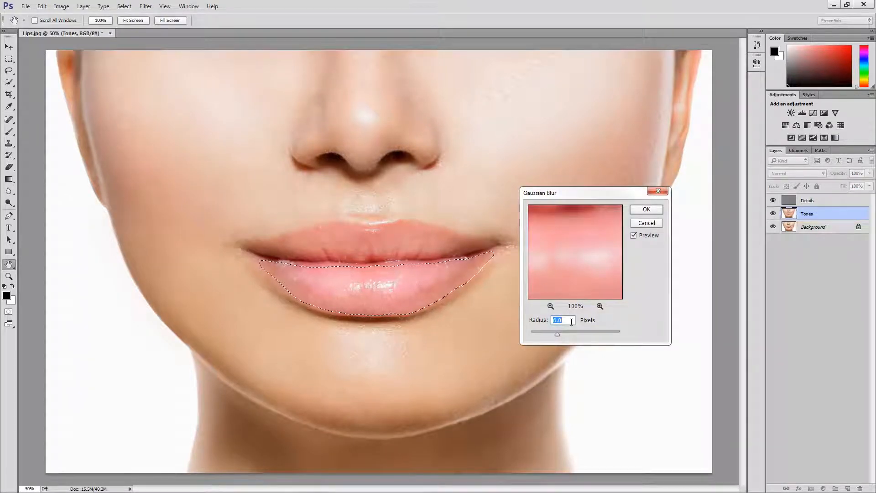
type("15")
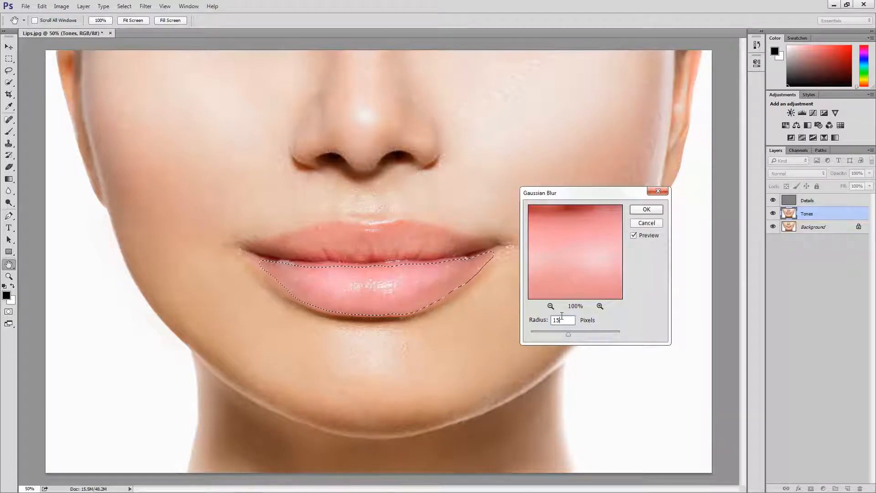
left_click(639, 210)
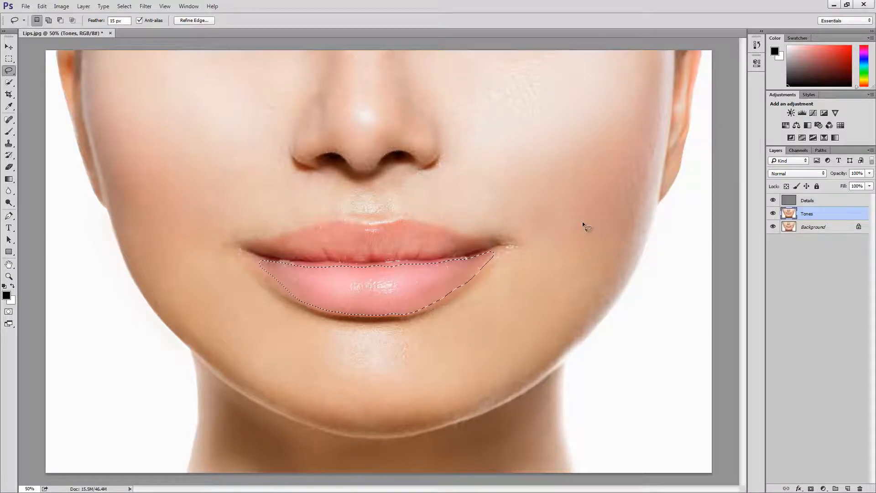
key("ctrl+d")
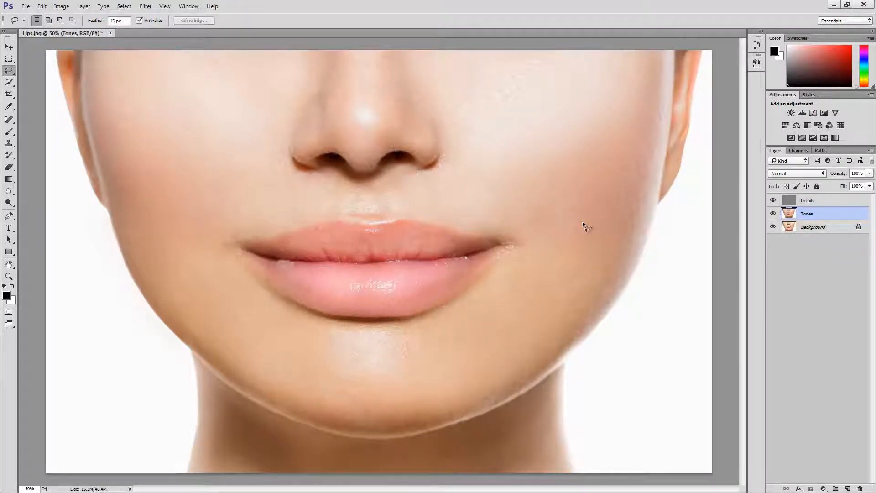
Compare the lower lip before and after the blur with the Tones and Details layers hidden and shown
left_click_drag(589, 233, 602, 231)
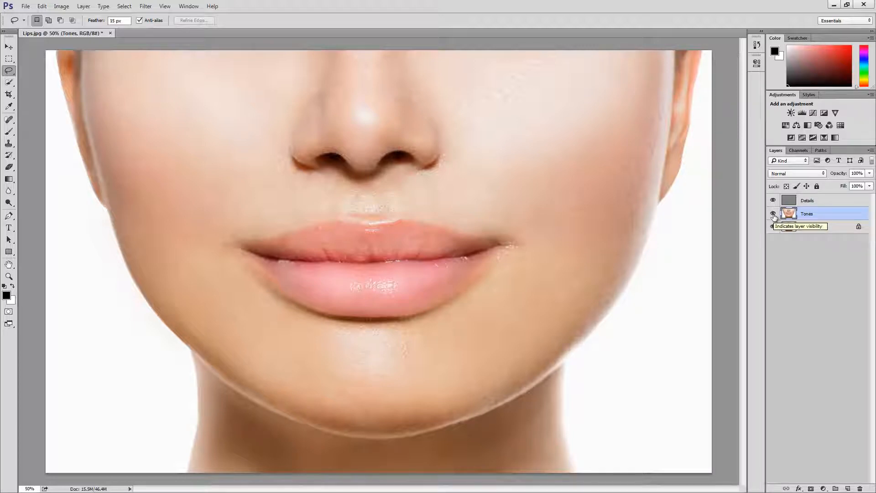
left_click_drag(773, 215, 769, 201)
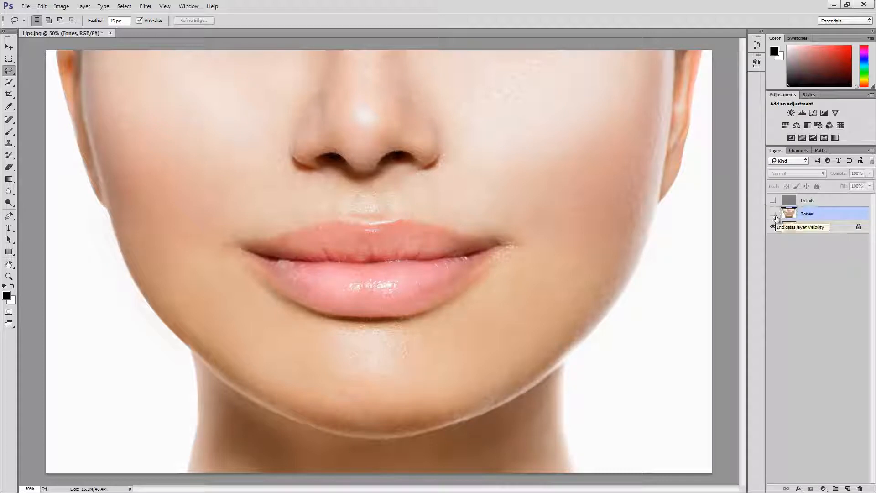
left_click(774, 216)
left_click(772, 201)
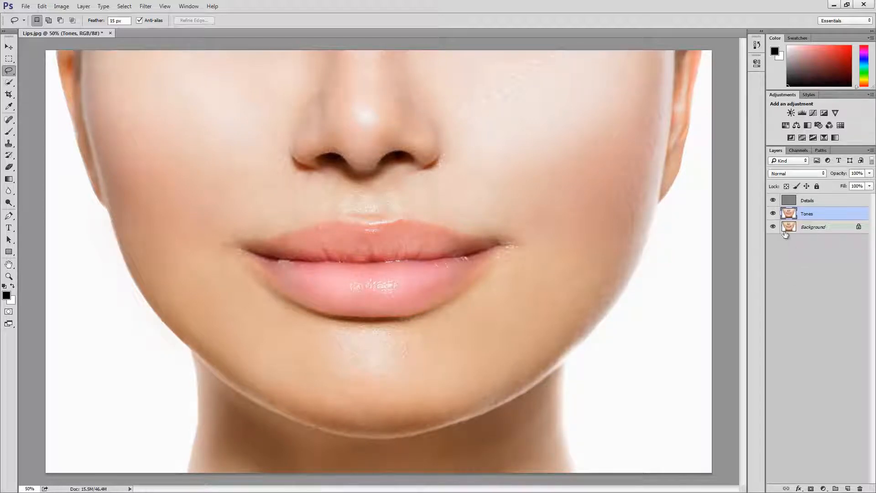
left_click_drag(771, 214, 772, 201)
Trace a freehand selection around the upper lip with the Lasso tool's feather at 15 px
left_click(127, 20)
key("Return")
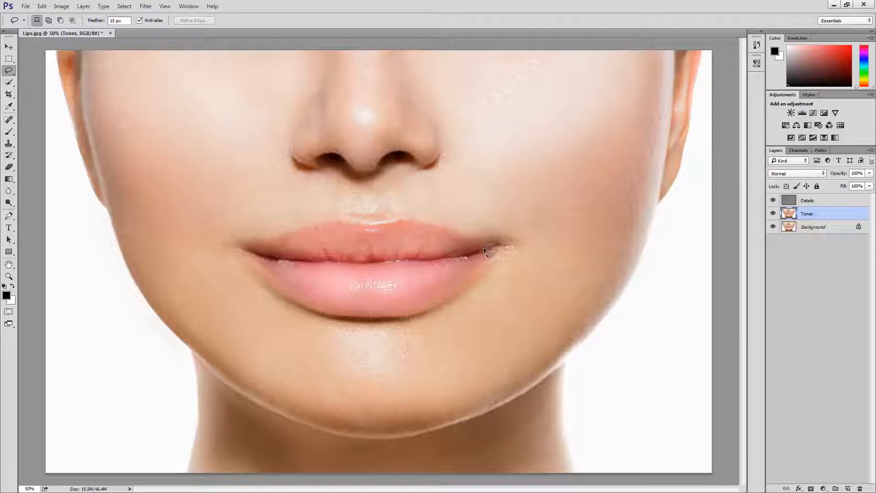
left_click_drag(477, 250, 469, 252)
left_click_drag(422, 256, 368, 258)
left_click_drag(319, 258, 258, 254)
left_click_drag(304, 234, 314, 230)
left_click_drag(368, 230, 438, 235)
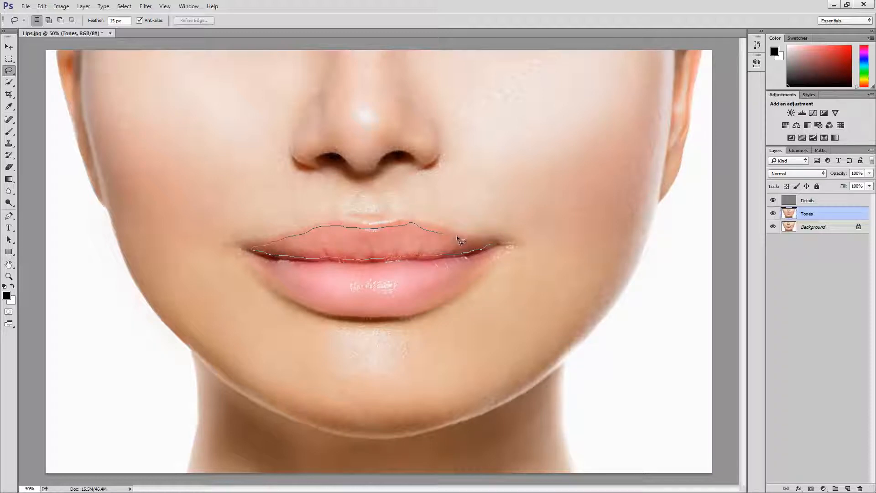
left_click_drag(483, 243, 494, 243)
key("shift")
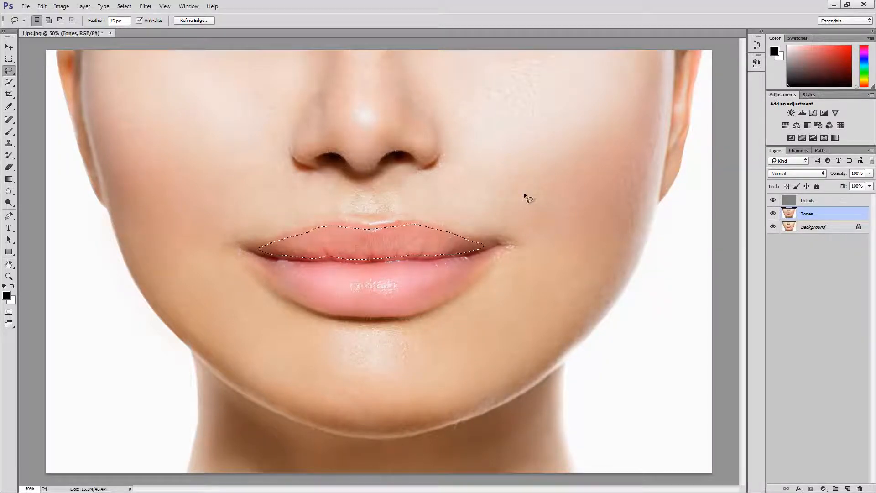
Apply a Gaussian Blur with a 15 px radius to the selected upper lip on Tones and deselect
left_click(145, 6)
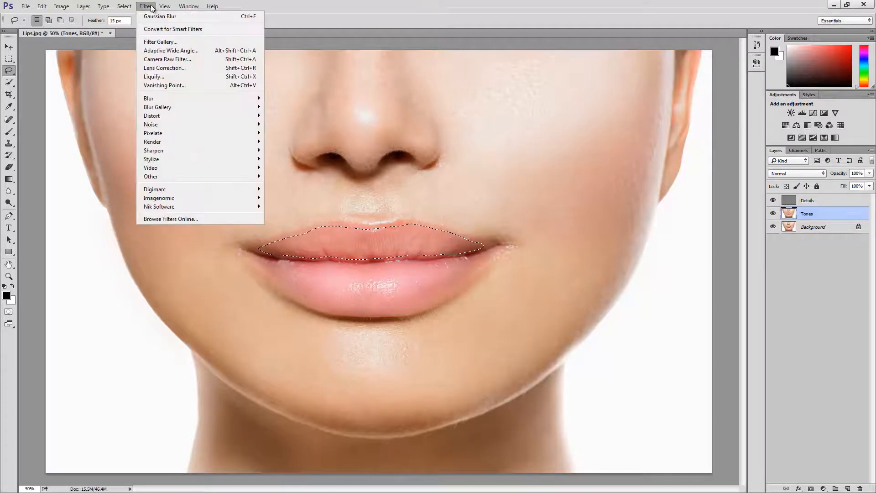
mouse_move(227, 99)
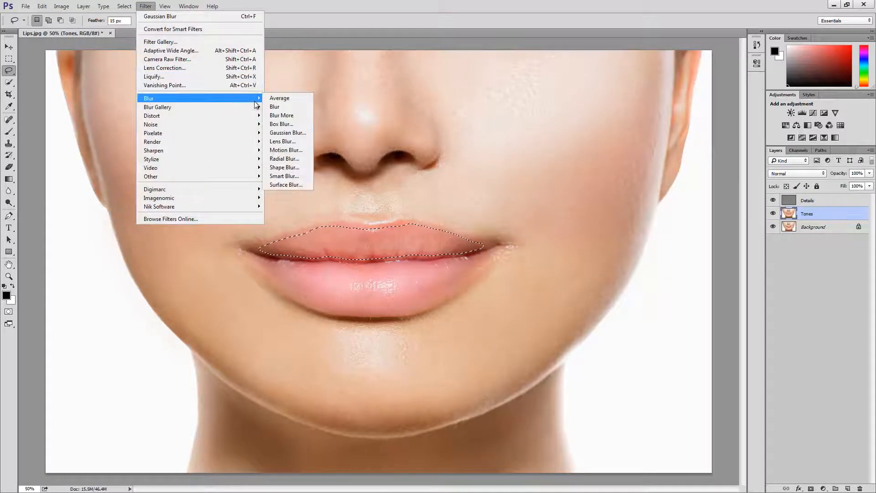
left_click(294, 133)
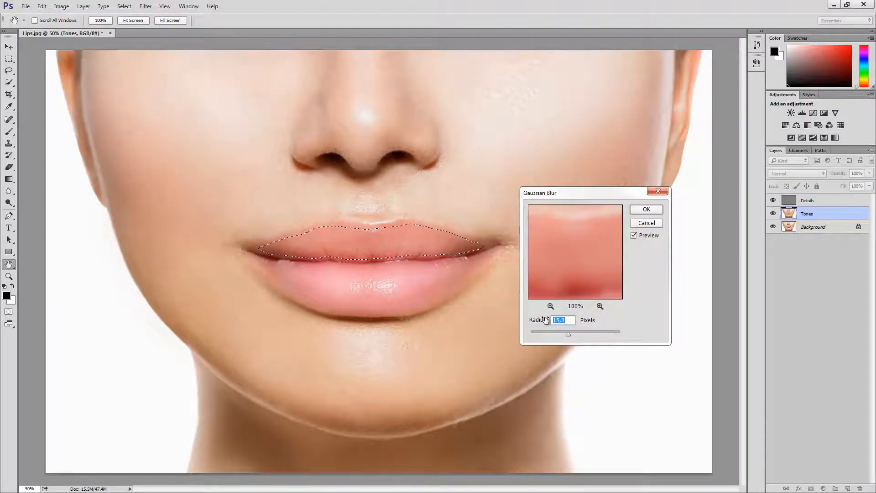
type("15")
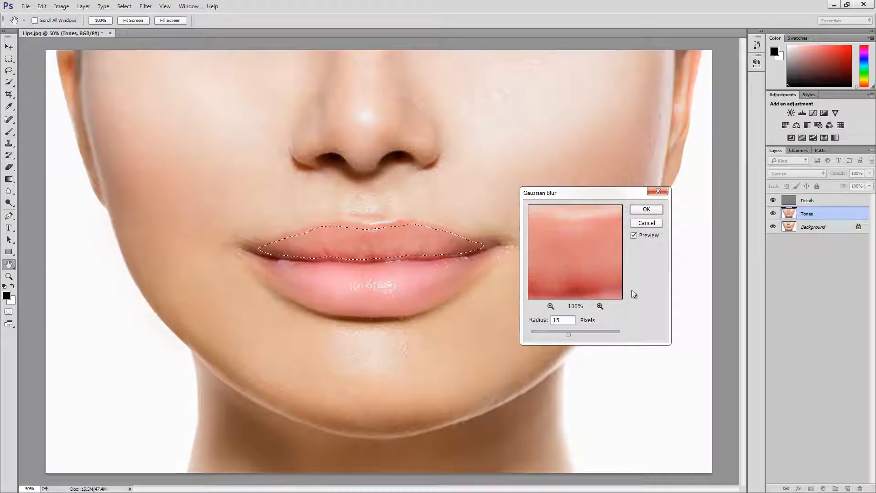
left_click(638, 209)
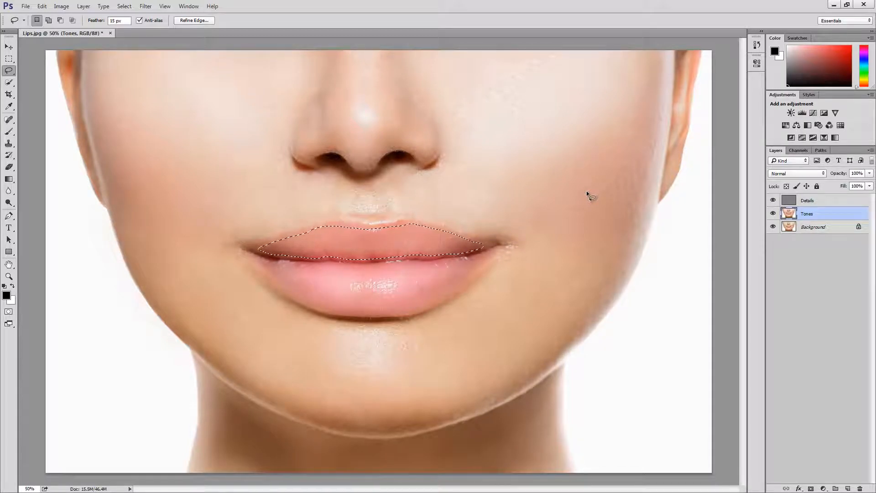
key("ctrl+d")
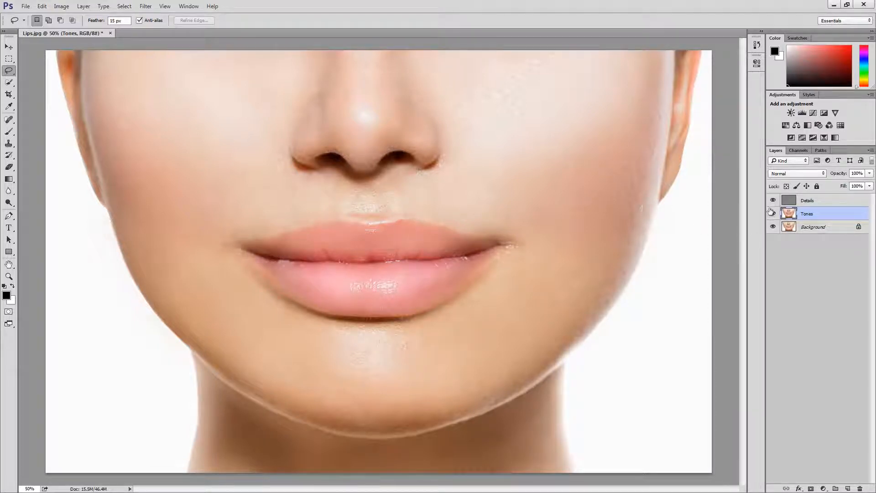
Compare both lips before and after smoothing by hiding and showing the Details and Tones layers
left_click_drag(773, 200, 775, 216)
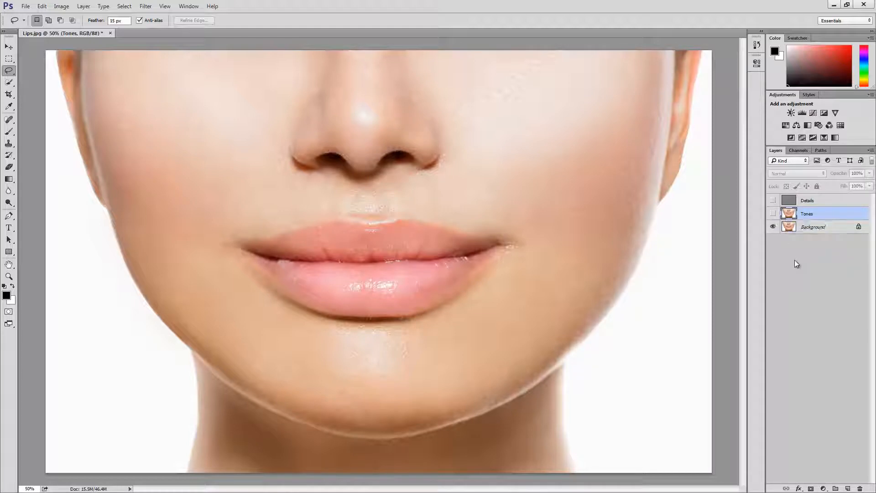
left_click(773, 201)
left_click(773, 213)
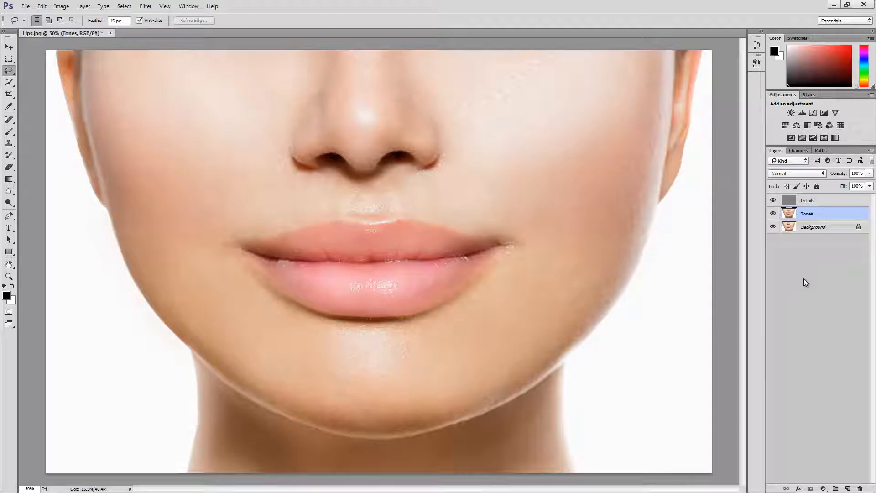
left_click(773, 213)
left_click(773, 199)
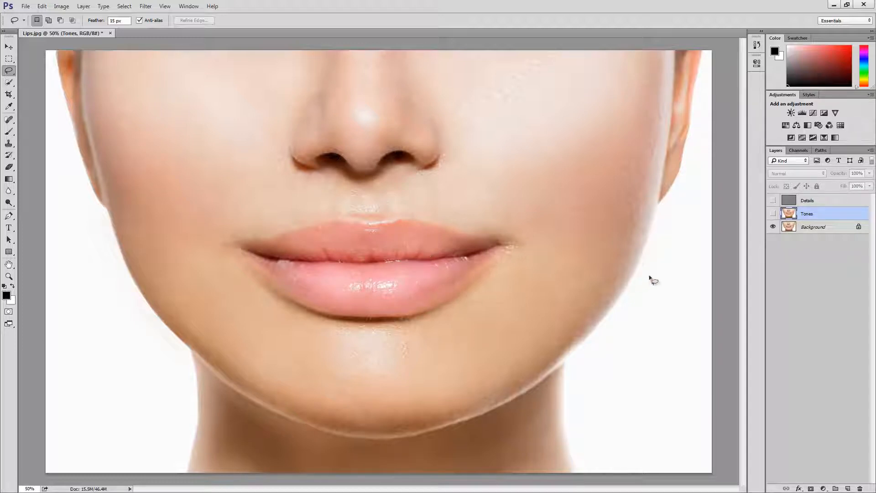
left_click(773, 214)
left_click(773, 200)
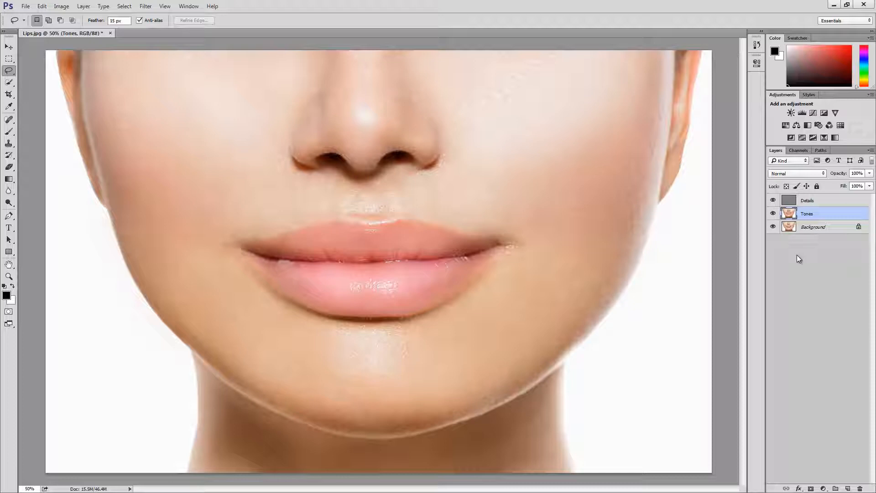
Make the Details layer active and set the Spot Healing Brush to 50% hardness and a 15 px size
left_click(9, 277)
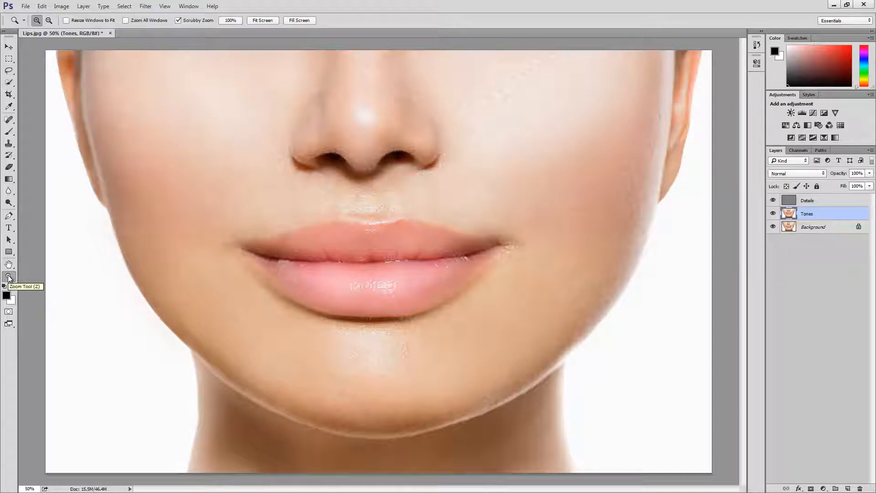
left_click(370, 262)
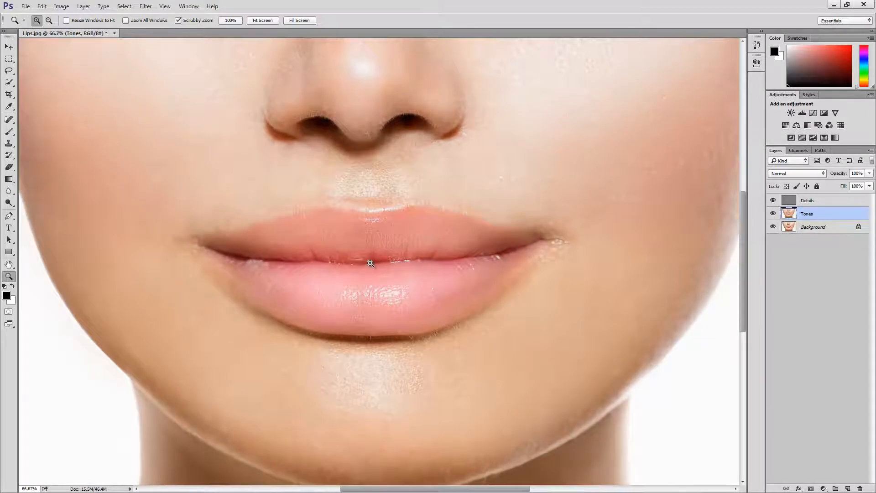
left_click(370, 264)
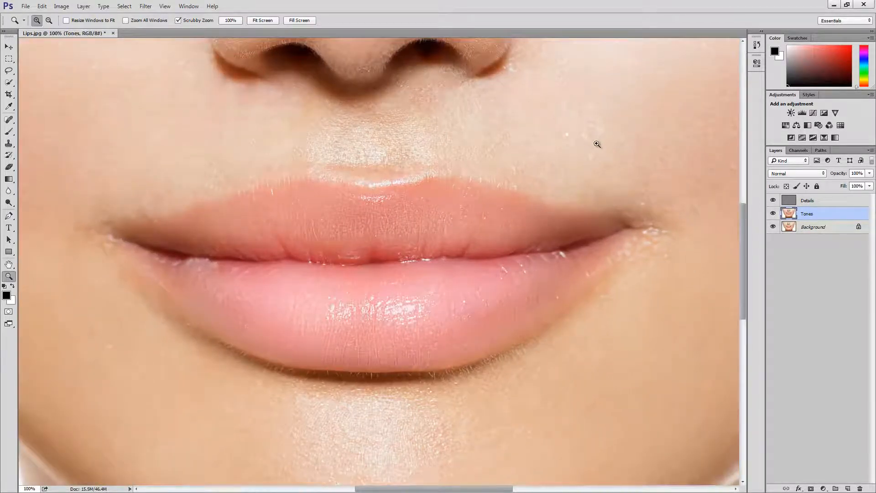
left_click(819, 202)
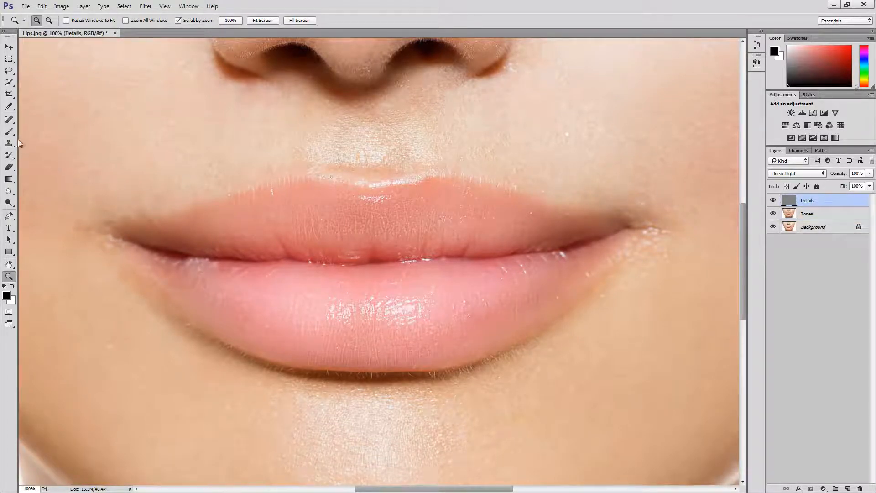
left_click(9, 119)
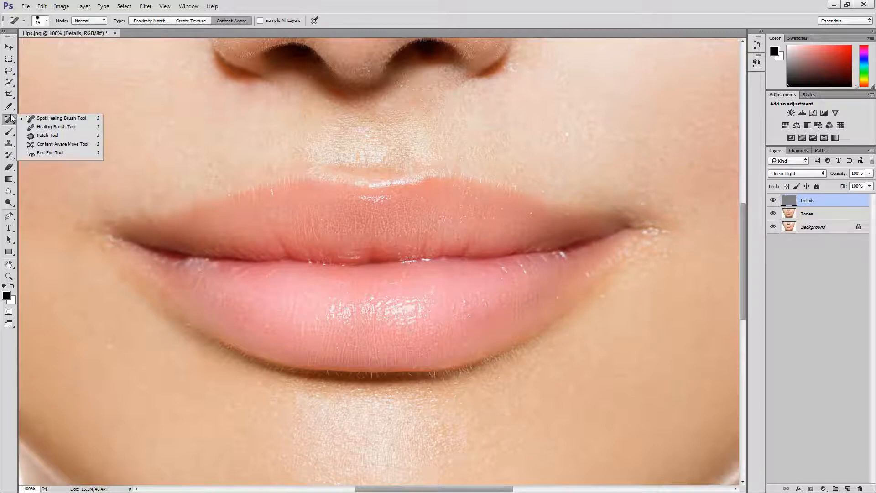
left_click(56, 120)
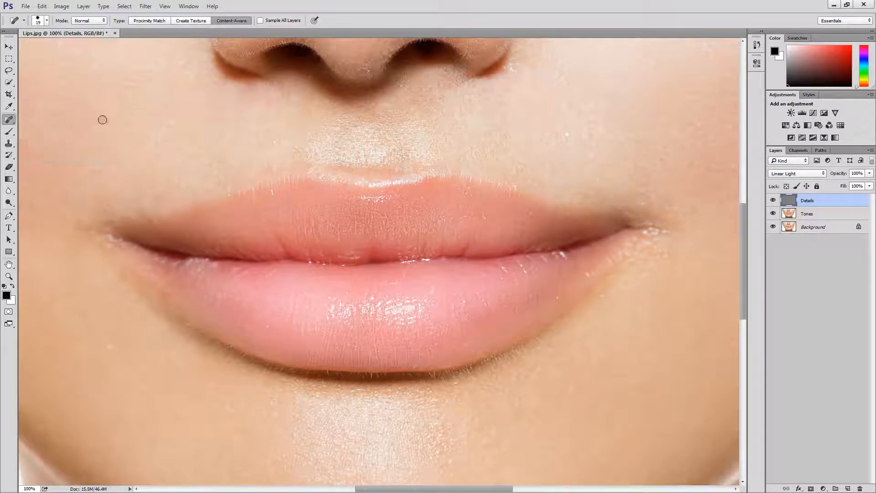
left_click(46, 21)
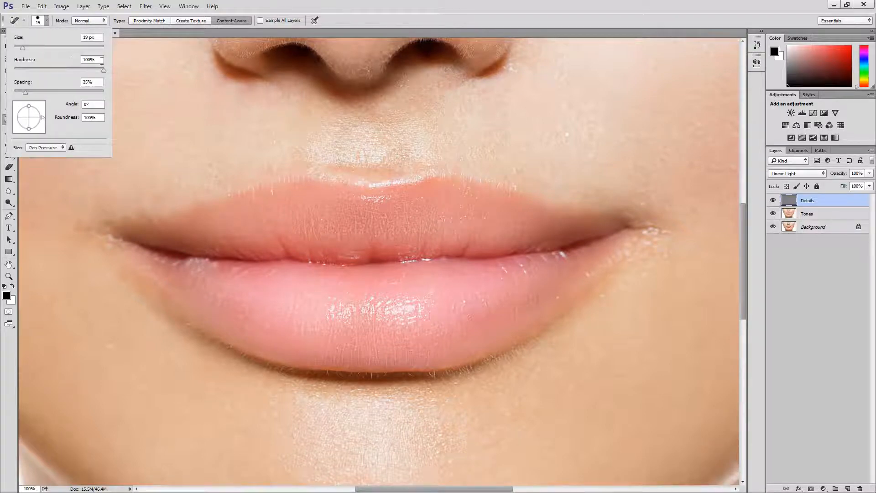
left_click_drag(102, 60, 83, 60)
type("50")
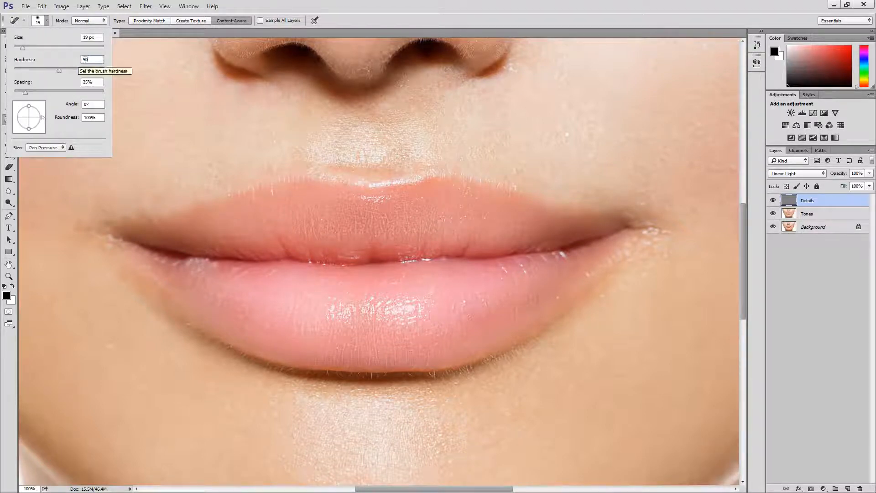
left_click(48, 19)
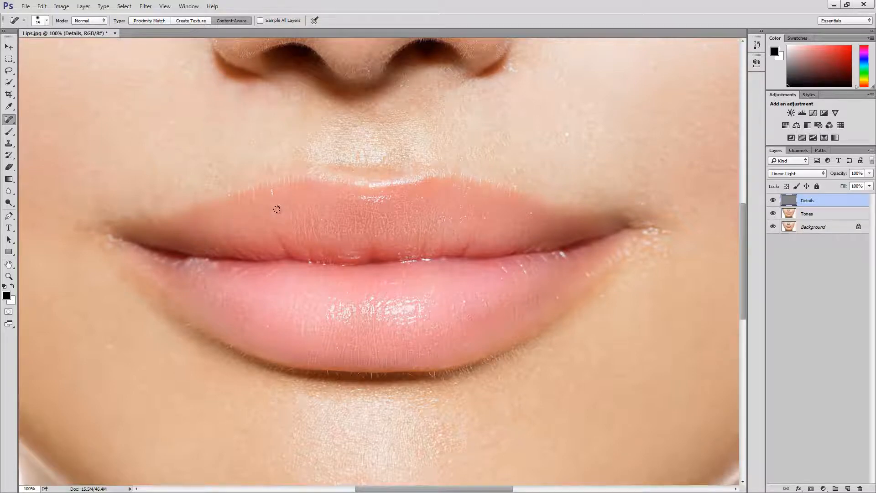
key("bracketleft")
key("bracketright")
Heal the creases and cracks along the lower edge of the upper lip on the Details layer
mouse_move(197, 246)
left_mouse_down()
mouse_move(205, 252)
mouse_move(205, 239)
mouse_move(224, 254)
mouse_move(233, 247)
mouse_move(260, 258)
mouse_move(265, 248)
mouse_move(276, 256)
mouse_move(281, 240)
mouse_move(289, 253)
mouse_move(283, 242)
mouse_move(310, 258)
mouse_move(372, 254)
left_mouse_up()
mouse_move(425, 246)
left_mouse_down()
mouse_move(424, 253)
mouse_move(443, 240)
mouse_move(442, 252)
mouse_move(473, 240)
mouse_move(463, 251)
left_mouse_up()
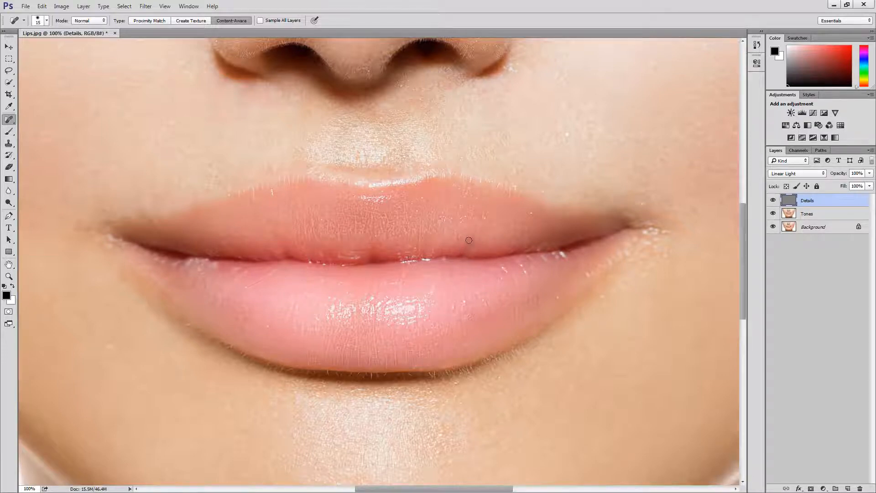
left_click(499, 248)
mouse_move(498, 248)
left_mouse_down()
mouse_move(487, 247)
mouse_move(511, 246)
left_mouse_up()
left_click(493, 248)
left_click(531, 241)
left_click_drag(515, 246, 510, 250)
left_click_drag(521, 246, 520, 245)
mouse_move(529, 247)
left_mouse_down()
mouse_move(569, 237)
mouse_move(516, 249)
left_mouse_up()
left_click_drag(285, 251, 331, 255)
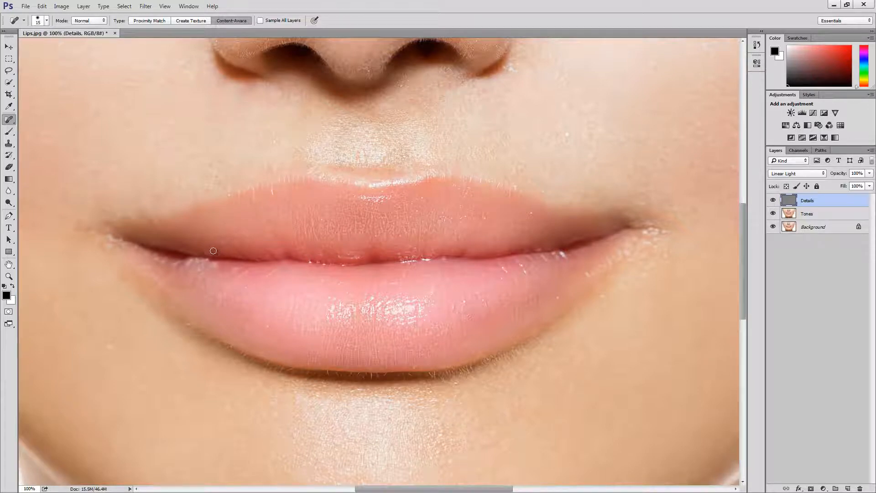
left_click_drag(213, 251, 224, 252)
left_click_drag(186, 246, 204, 247)
left_click_drag(557, 245, 494, 252)
Heal the cracks and bright specks along the upper edge of the lower lip on the Details layer
mouse_move(233, 272)
left_mouse_down()
mouse_move(279, 267)
mouse_move(266, 274)
left_mouse_up()
left_click_drag(358, 288, 356, 270)
left_click_drag(477, 288, 472, 269)
mouse_move(513, 289)
left_mouse_down()
mouse_move(495, 262)
mouse_move(527, 275)
mouse_move(512, 258)
mouse_move(546, 264)
mouse_move(541, 257)
mouse_move(564, 273)
mouse_move(551, 253)
mouse_move(561, 254)
left_mouse_up()
left_click_drag(513, 260, 513, 259)
left_click_drag(583, 255, 591, 248)
mouse_move(175, 265)
left_mouse_down()
mouse_move(146, 251)
mouse_move(158, 263)
left_mouse_up()
left_click(134, 247)
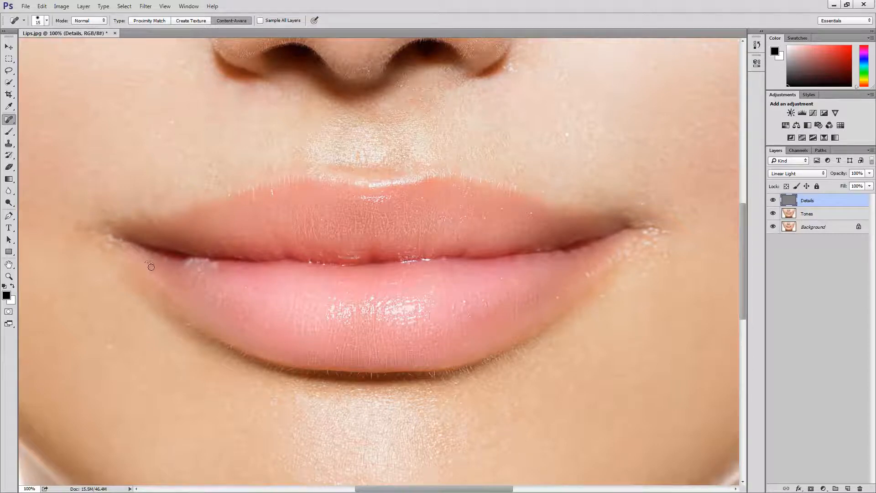
Heal the flaky patch and rough spots around the left mouth corner and the adjoining end of the lower lip
mouse_move(180, 263)
left_mouse_down()
mouse_move(172, 269)
mouse_move(184, 260)
mouse_move(233, 275)
mouse_move(244, 270)
left_mouse_up()
left_click_drag(120, 242, 107, 233)
left_click(120, 243)
left_click_drag(187, 263, 211, 266)
left_click(202, 269)
left_click(198, 274)
left_click(192, 273)
left_click(180, 277)
left_click(168, 280)
left_click_drag(162, 282, 152, 274)
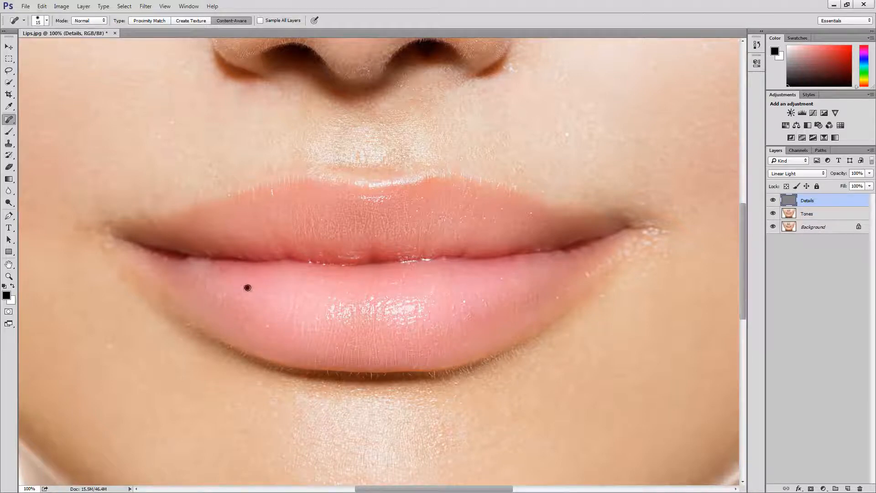
Heal stray specks on the lower lip, the lip line, the right mouth corner and the upper lip's left outline
left_click(267, 327)
left_click(453, 307)
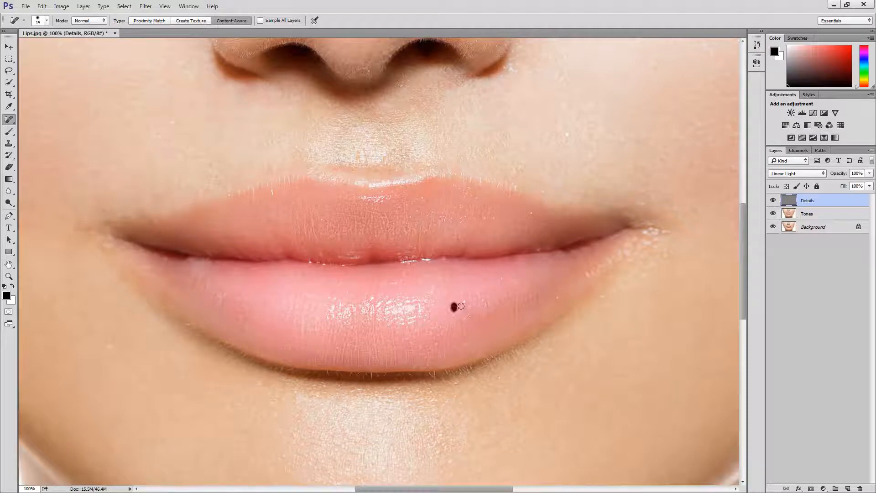
left_click(484, 274)
left_click_drag(403, 264, 434, 263)
left_click(309, 263)
left_click(581, 295)
left_click(588, 273)
mouse_move(591, 273)
left_mouse_down()
mouse_move(635, 238)
mouse_move(668, 232)
left_mouse_up()
left_click(608, 262)
left_click(274, 192)
left_click(229, 196)
key("z")
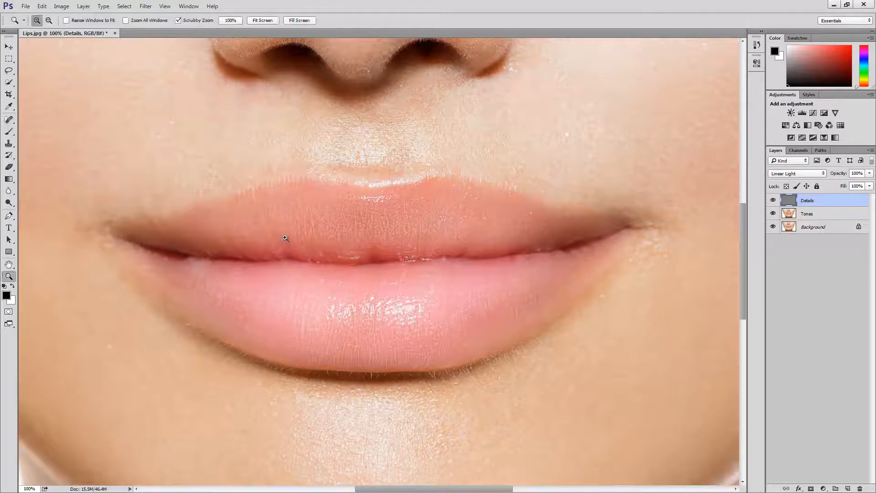
left_click(285, 239)
key("s")
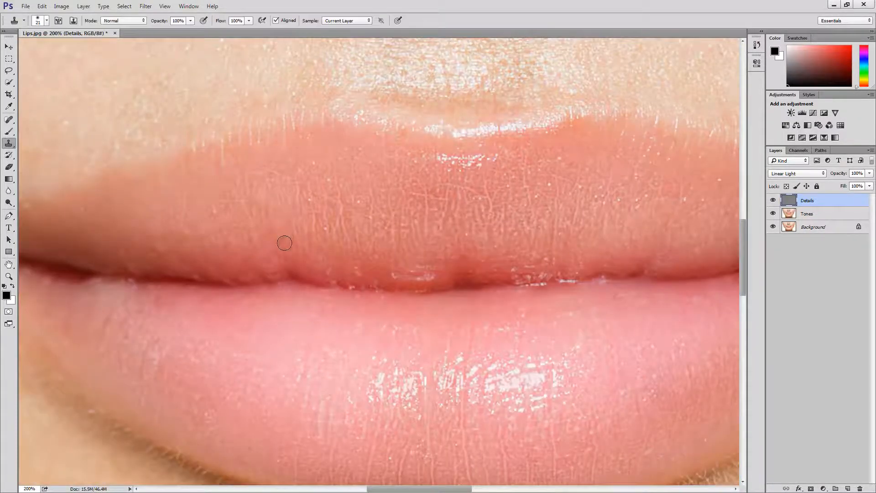
left_click(10, 119)
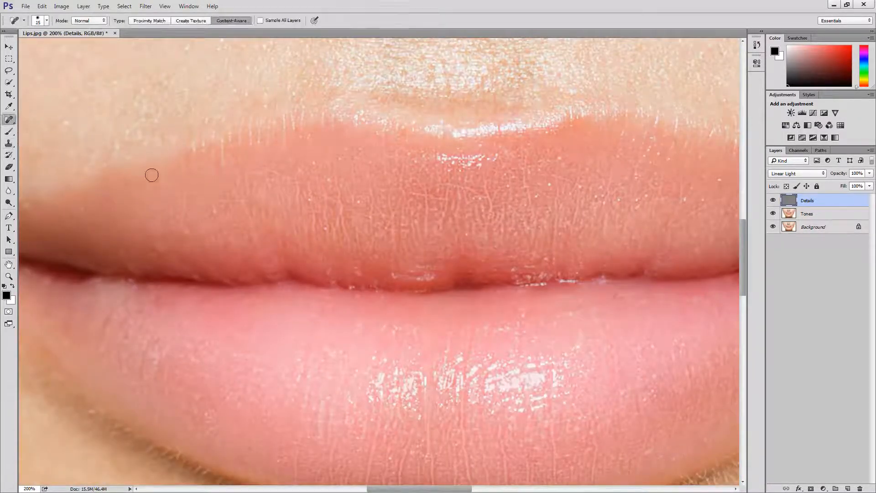
key("z")
left_click(350, 245, "alt")
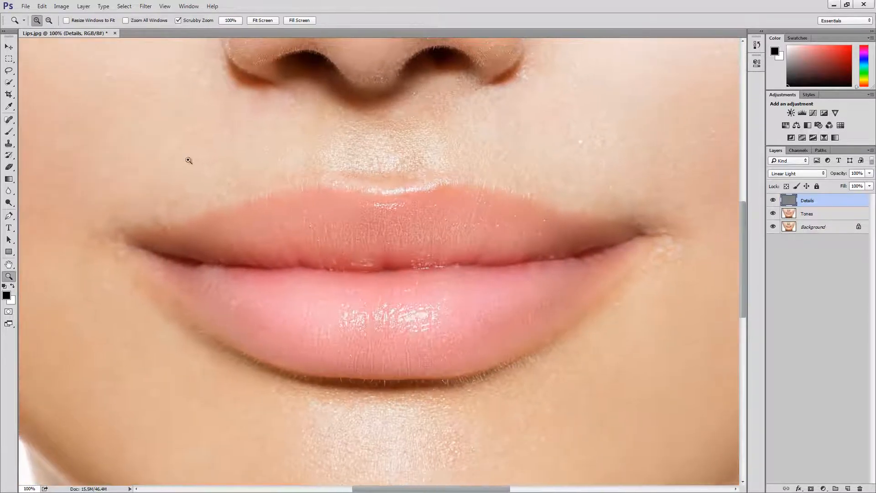
left_click(15, 121)
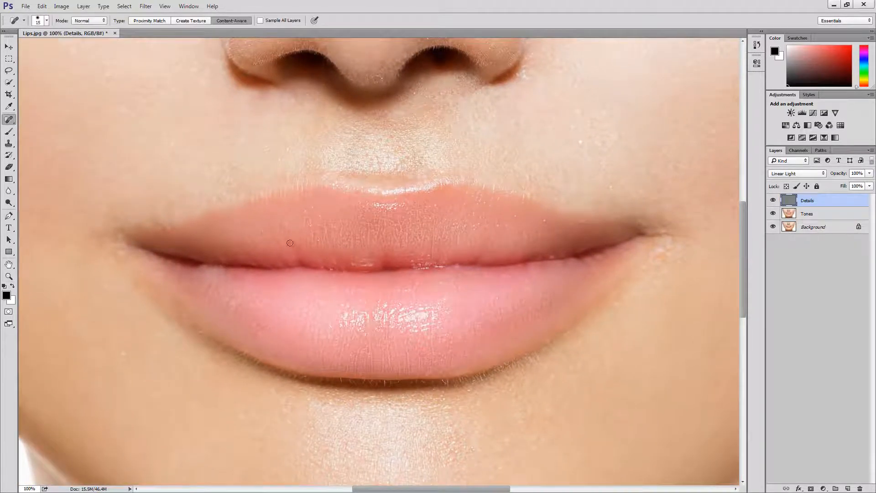
Heal the fine vertical lines across the left half and centre of the upper lip with the Spot Healing Brush
left_click_drag(281, 240, 268, 226)
left_click_drag(330, 222, 312, 232)
left_click_drag(352, 218, 351, 218)
mouse_move(342, 247)
left_mouse_down()
mouse_move(339, 219)
mouse_move(322, 247)
mouse_move(319, 218)
left_mouse_up()
mouse_move(368, 241)
left_mouse_down()
mouse_move(377, 226)
mouse_move(353, 222)
left_mouse_up()
left_click_drag(396, 221, 400, 238)
left_click_drag(418, 209, 418, 209)
left_click_drag(383, 227, 396, 227)
mouse_move(432, 254)
left_mouse_down()
mouse_move(435, 205)
mouse_move(435, 214)
mouse_move(401, 210)
left_mouse_up()
left_click_drag(443, 245, 443, 222)
left_click_drag(408, 248, 412, 223)
Heal the remaining lines and specks on the upper lip's right half, centre and lower edge, undoing the last stroke
left_click_drag(457, 248, 464, 209)
left_click(475, 227)
left_click(466, 227)
left_click(475, 213)
left_click(429, 217)
mouse_move(491, 245)
left_mouse_down()
mouse_move(513, 227)
mouse_move(534, 227)
mouse_move(484, 214)
left_mouse_up()
left_click(515, 216)
mouse_move(420, 250)
left_mouse_down()
mouse_move(375, 241)
mouse_move(375, 226)
mouse_move(365, 240)
mouse_move(362, 231)
mouse_move(335, 228)
mouse_move(394, 220)
left_mouse_up()
left_click(410, 218)
left_click_drag(423, 257, 416, 256)
left_click_drag(334, 261, 328, 260)
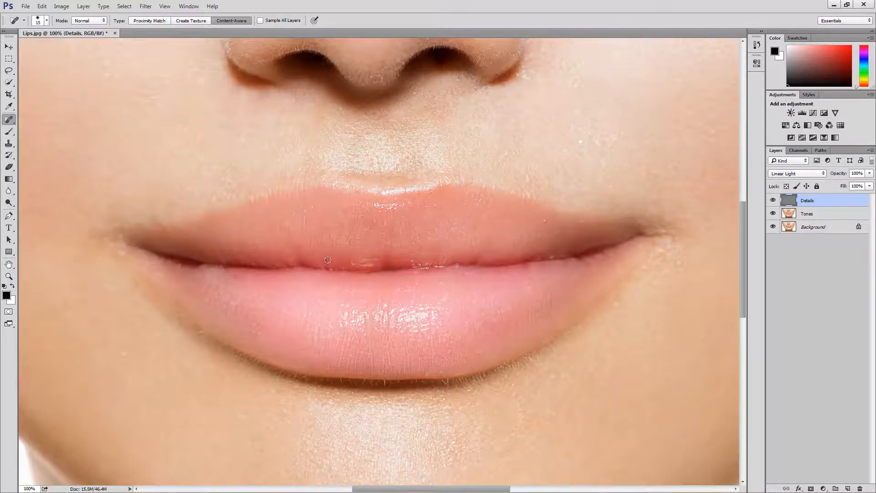
left_click(402, 255)
left_click(412, 261)
left_click_drag(359, 259, 380, 260)
left_click(418, 253)
key("ctrl+z")
Heal the lines at the upper lip's left side and the vertical creases running up from the lower lip's bottom edge
left_click_drag(269, 209, 267, 203)
left_click_drag(247, 240, 249, 224)
mouse_move(217, 279)
left_mouse_down()
mouse_move(207, 303)
mouse_move(189, 290)
mouse_move(219, 286)
mouse_move(225, 313)
mouse_move(235, 294)
left_mouse_up()
left_click(190, 291)
left_click_drag(238, 337, 243, 326)
mouse_move(306, 367)
left_mouse_down()
mouse_move(304, 345)
mouse_move(320, 358)
mouse_move(322, 344)
mouse_move(341, 365)
mouse_move(344, 329)
left_mouse_up()
left_click_drag(347, 372, 354, 338)
left_click_drag(356, 375, 363, 335)
left_click_drag(373, 374, 370, 334)
left_click_drag(382, 372, 384, 325)
mouse_move(392, 370)
left_mouse_down()
mouse_move(389, 351)
mouse_move(399, 372)
mouse_move(397, 333)
left_mouse_up()
mouse_move(410, 371)
left_mouse_down()
mouse_move(405, 340)
mouse_move(421, 366)
mouse_move(436, 352)
mouse_move(431, 338)
mouse_move(454, 346)
left_mouse_up()
mouse_move(442, 377)
left_mouse_down()
mouse_move(443, 355)
mouse_move(428, 363)
mouse_move(476, 344)
mouse_move(477, 320)
mouse_move(491, 342)
mouse_move(501, 309)
mouse_move(512, 335)
mouse_move(517, 312)
mouse_move(533, 334)
mouse_move(531, 305)
left_mouse_up()
Heal the remaining texture on the lower lip's right side, around its central highlight and along its left side
left_click_drag(569, 276, 568, 277)
left_click_drag(552, 313, 552, 287)
mouse_move(549, 317)
left_mouse_down()
mouse_move(545, 324)
mouse_move(549, 299)
left_mouse_up()
mouse_move(390, 291)
left_mouse_down()
mouse_move(391, 301)
mouse_move(391, 291)
mouse_move(402, 293)
left_mouse_up()
mouse_move(419, 304)
left_mouse_down()
mouse_move(416, 285)
mouse_move(379, 288)
left_mouse_up()
left_click_drag(309, 303, 319, 284)
left_click_drag(259, 279, 261, 273)
mouse_move(365, 359)
left_mouse_down()
mouse_move(363, 373)
mouse_move(348, 364)
mouse_move(327, 374)
mouse_move(315, 361)
left_mouse_up()
mouse_move(540, 311)
left_mouse_down()
mouse_move(542, 287)
mouse_move(533, 301)
mouse_move(531, 284)
left_mouse_up()
left_click_drag(465, 323, 459, 289)
mouse_move(409, 368)
left_mouse_down()
mouse_move(404, 360)
mouse_move(414, 377)
left_mouse_up()
mouse_move(316, 351)
left_mouse_down()
mouse_move(315, 325)
mouse_move(323, 347)
mouse_move(305, 309)
mouse_move(309, 329)
mouse_move(311, 317)
left_mouse_up()
Touch up leftover lines on the upper lip and heal the fine hairs along its upper outline
left_click_drag(305, 228, 306, 220)
mouse_move(385, 227)
left_mouse_down()
mouse_move(386, 248)
mouse_move(384, 230)
left_mouse_up()
mouse_move(257, 261)
left_mouse_down()
mouse_move(235, 250)
mouse_move(215, 254)
mouse_move(200, 238)
left_mouse_up()
mouse_move(297, 197)
left_mouse_down()
mouse_move(271, 199)
mouse_move(312, 194)
left_mouse_up()
mouse_move(524, 203)
left_mouse_down()
mouse_move(482, 192)
mouse_move(472, 224)
mouse_move(490, 199)
left_mouse_up()
left_click_drag(578, 224, 585, 222)
left_click_drag(356, 224, 360, 206)
left_click_drag(308, 222, 276, 208)
View the whole image and compare the lips before and after by hiding and showing the Tones and Details layers
left_click(9, 276)
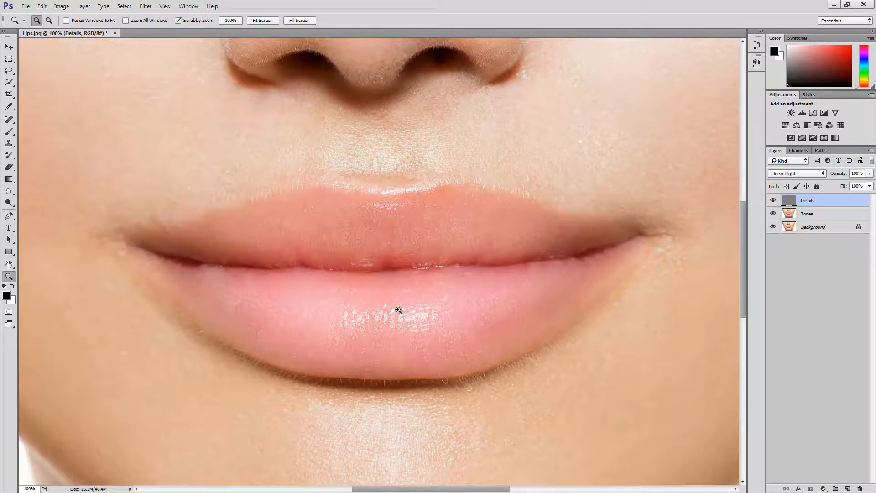
key("alt")
left_click(440, 305, "alt")
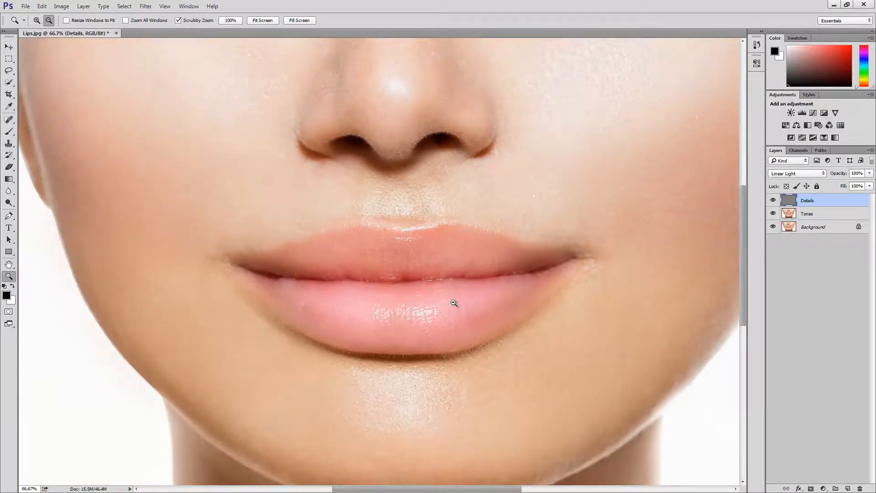
left_click(454, 303, "alt")
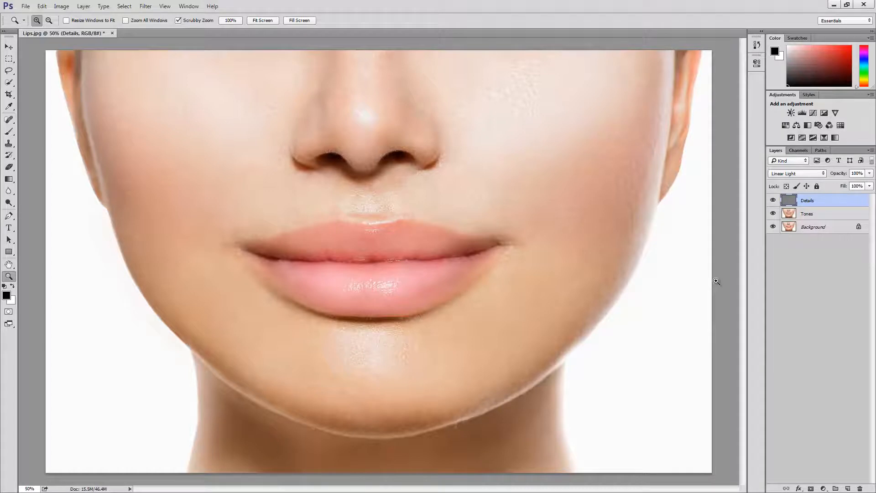
left_click(773, 214)
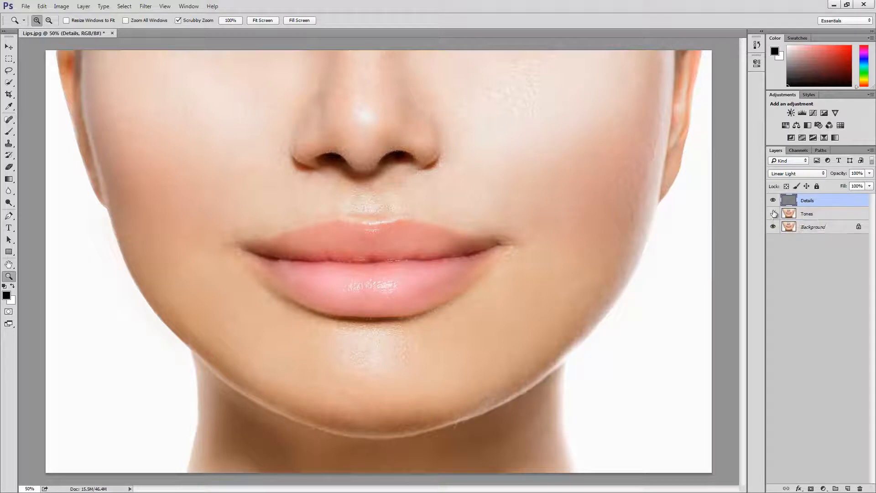
left_click(773, 201)
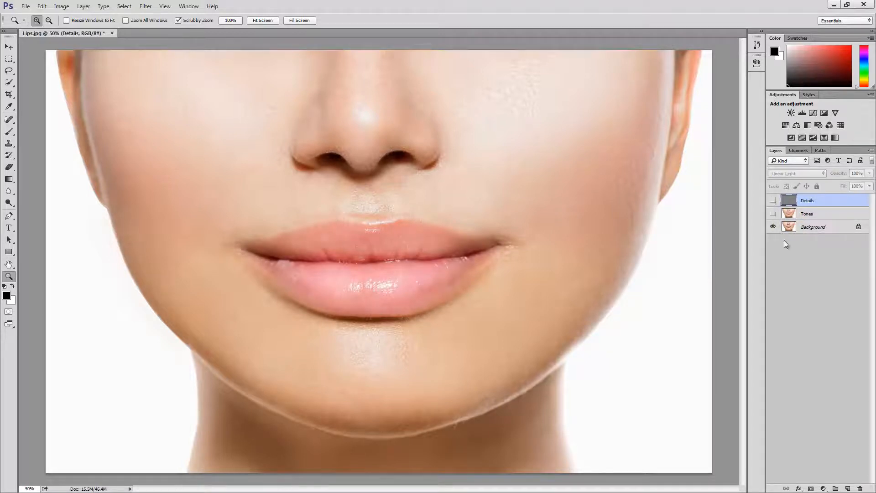
left_click(773, 213)
left_click(773, 201)
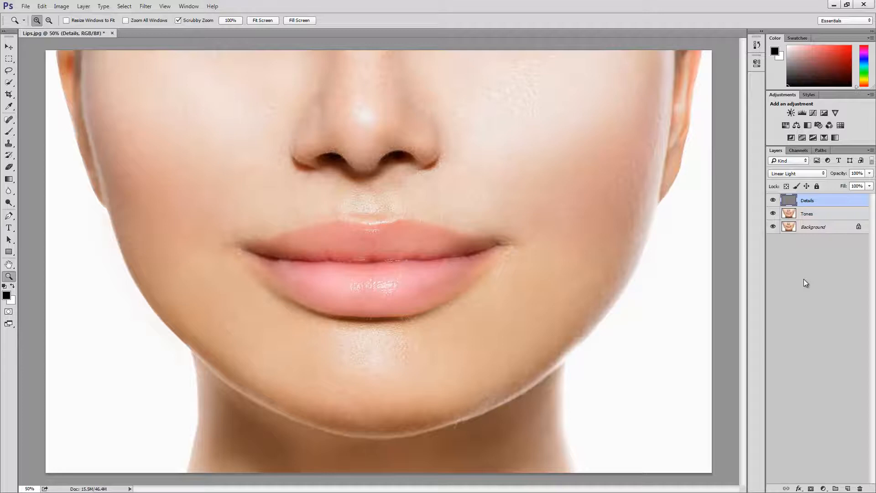
left_click(773, 213)
left_click(773, 200)
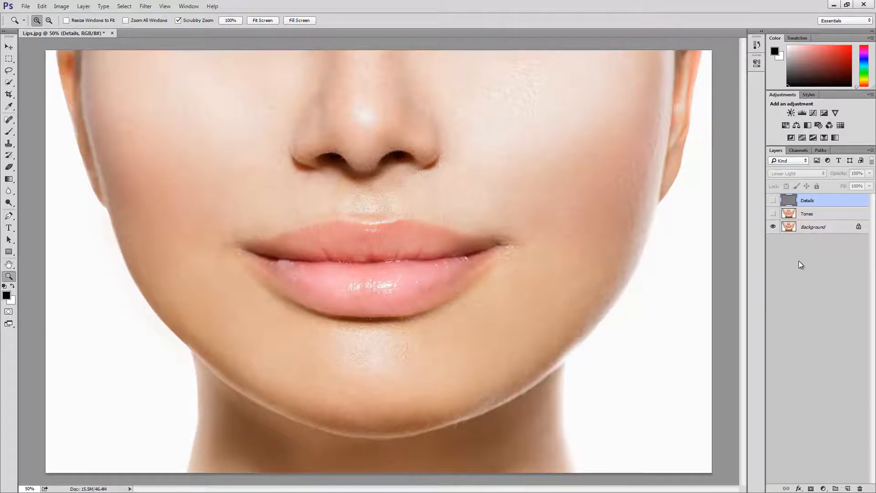
left_click(772, 214)
left_click(772, 200)
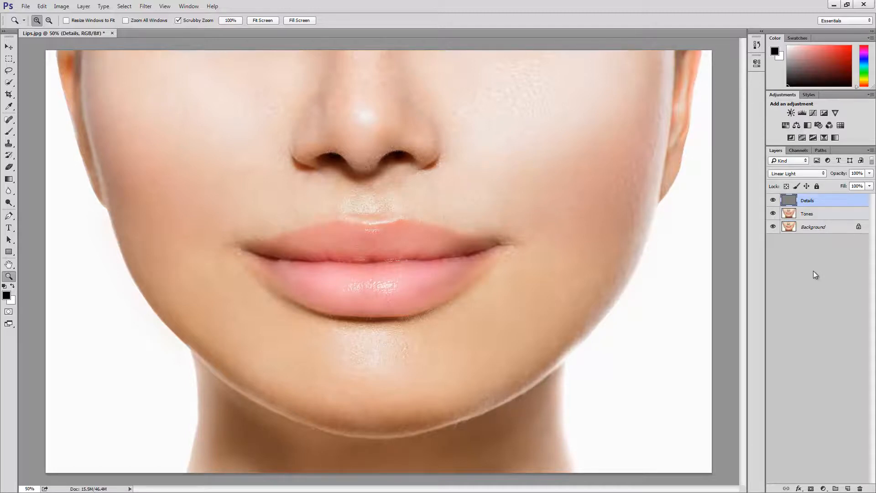
Duplicate the Details and Tones layers together and merge the two copies into one layer
left_click(828, 216, "shift")
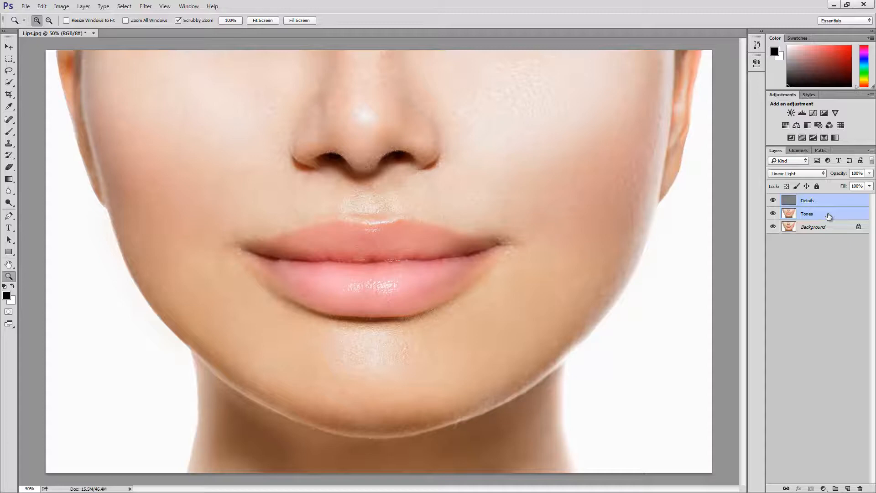
left_click_drag(829, 216, 850, 487)
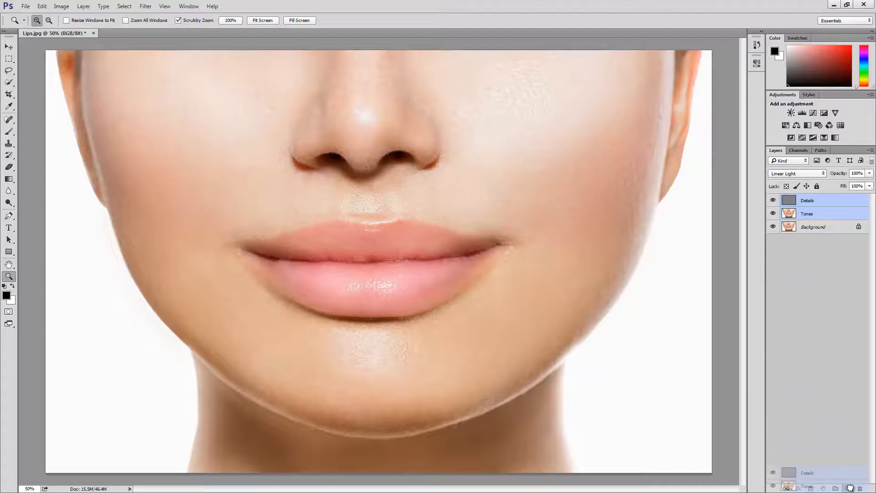
left_click_drag(850, 487, 849, 487)
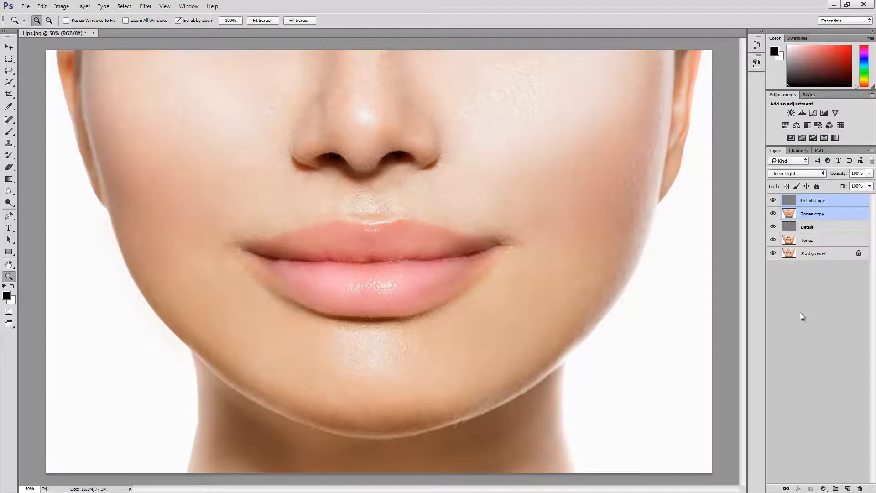
right_click(840, 216)
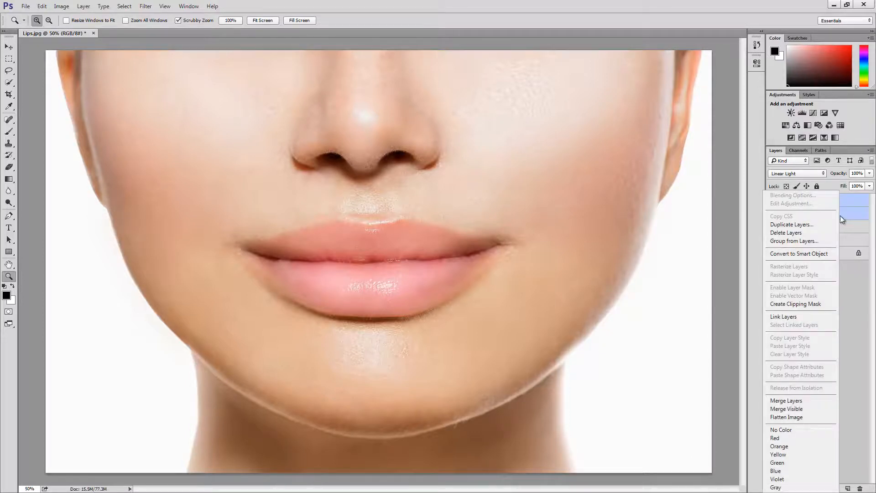
left_click(820, 400)
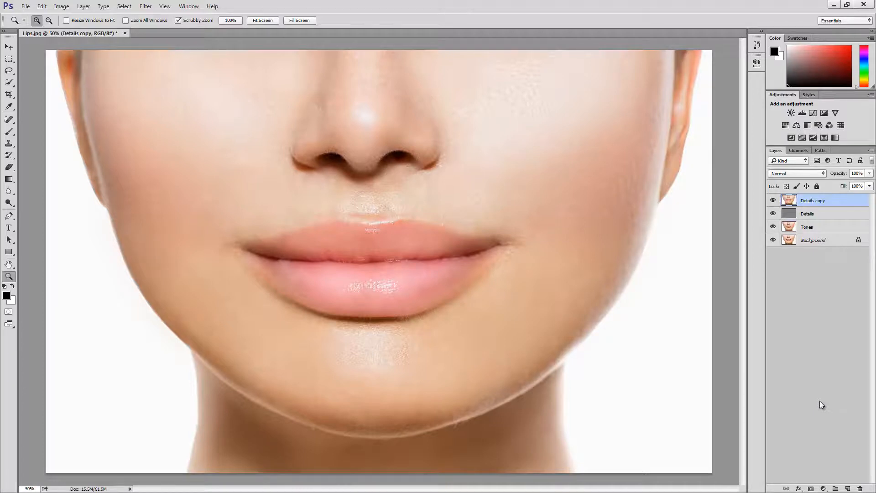
Rename the merged top layer as Merged
double_click(809, 201)
type("Merged")
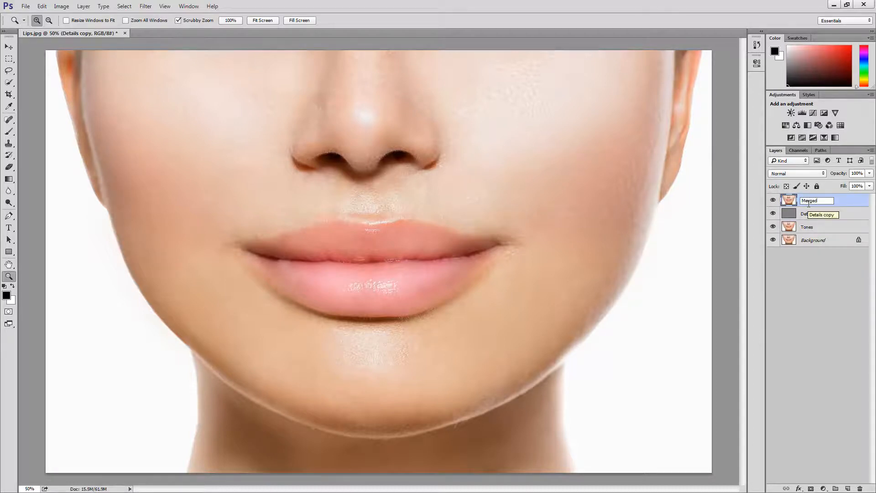
key("Return")
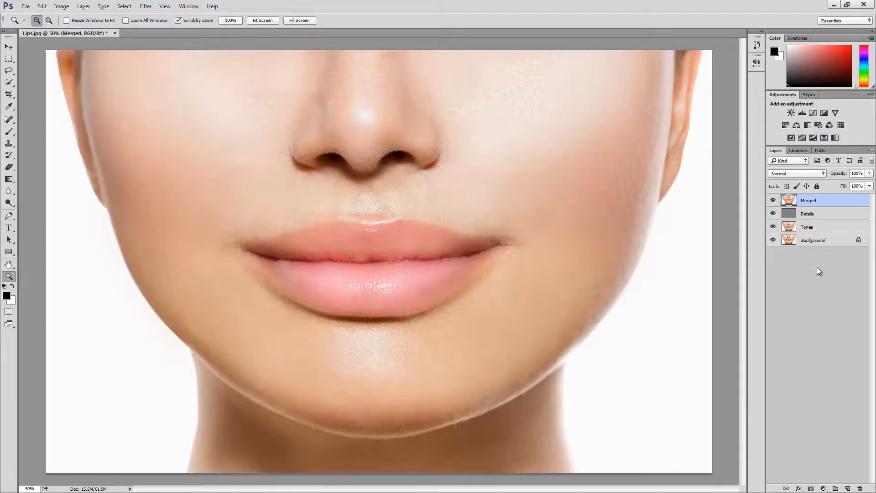
Open the Merged layer in Liquify and warp the left part of the line between the lips to even it
left_click(151, 8)
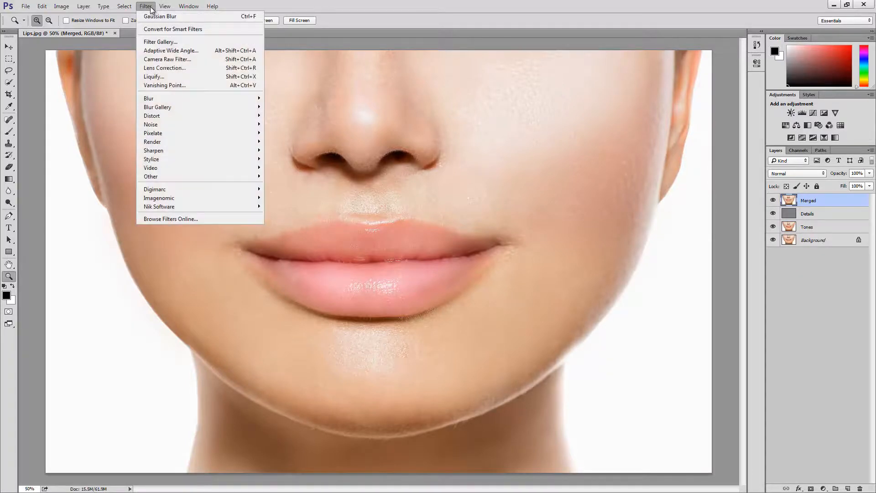
left_click(156, 78)
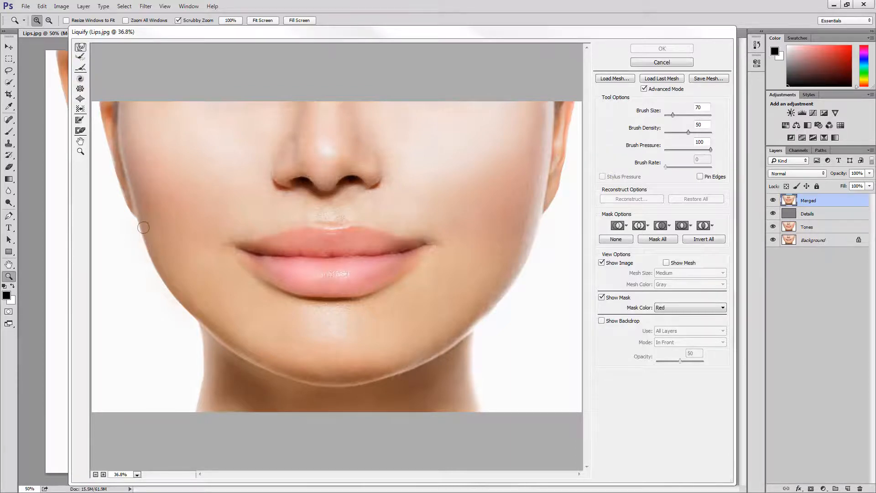
left_click(103, 475)
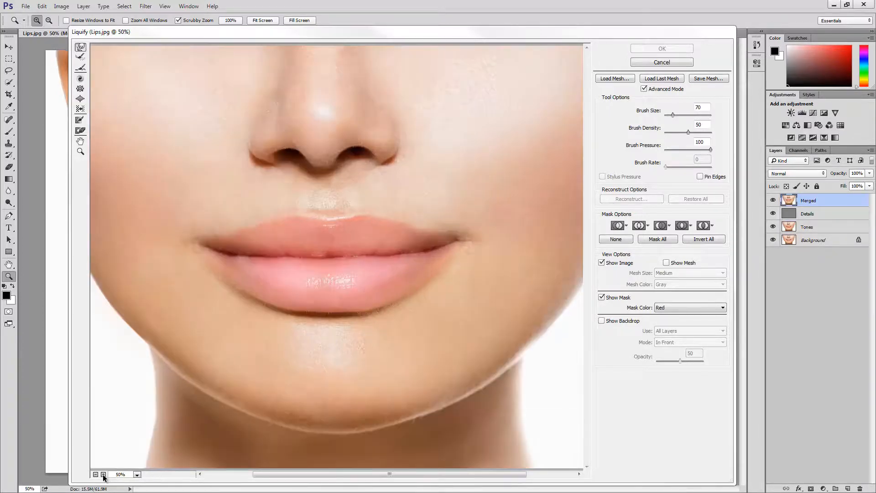
left_click(103, 474)
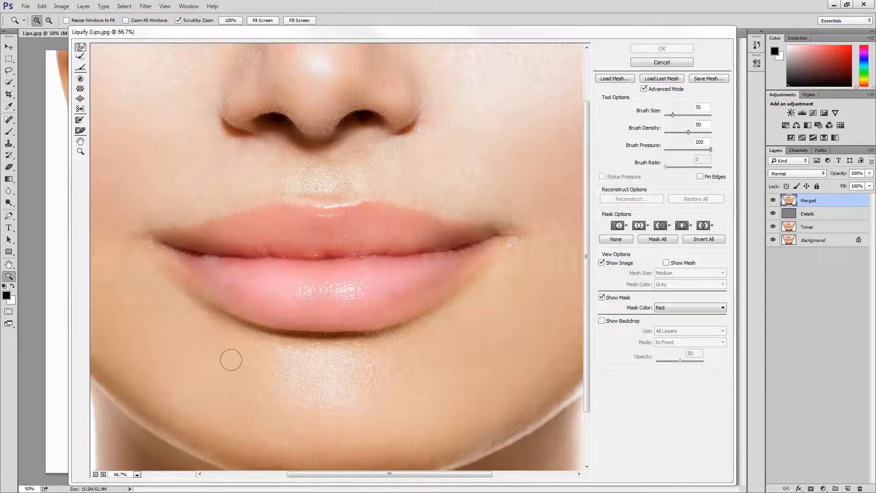
left_click_drag(298, 318, 309, 317)
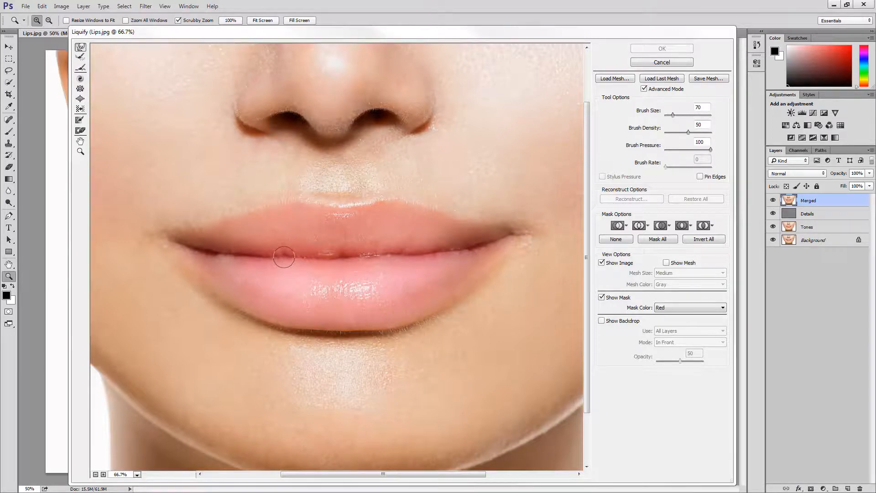
left_click_drag(283, 259, 293, 259)
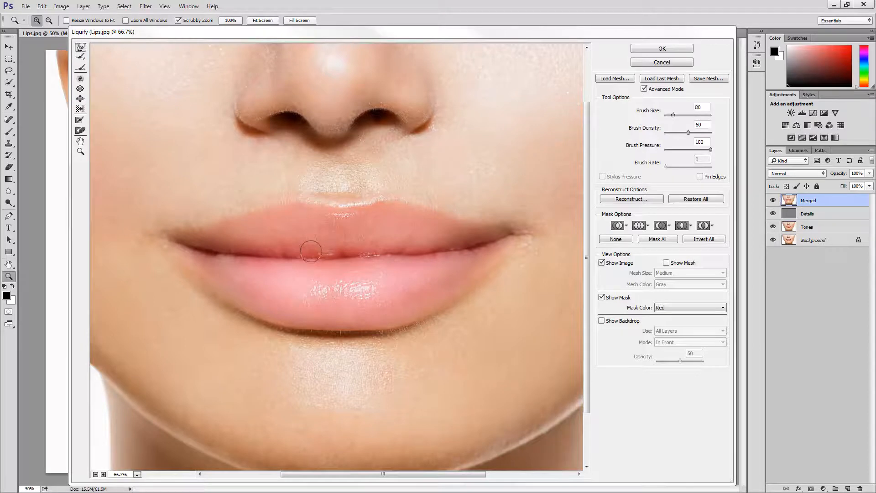
Even the middle of the line between the lips with Forward Warp strokes, varying the brush size between 80 and 125
key("bracketright")
key("bracketright")
key("bracketright")
key("bracketright")
key("bracketright")
key("bracketright")
key("bracketright")
key("bracketleft")
key("bracketleft")
key("bracketleft")
key("bracketleft")
key("bracketleft")
key("bracketright")
key("bracketright")
key("bracketright")
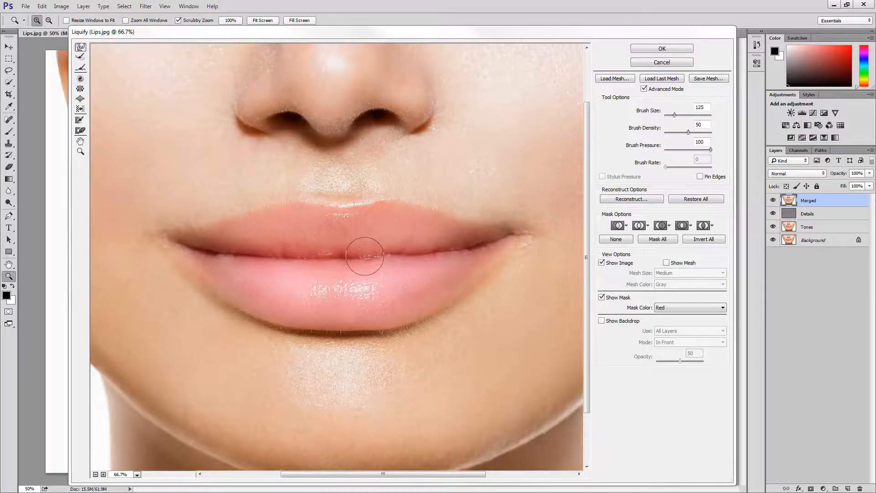
key("bracketleft")
key("bracketleft")
key("bracketleft")
key("bracketleft")
key("bracketleft")
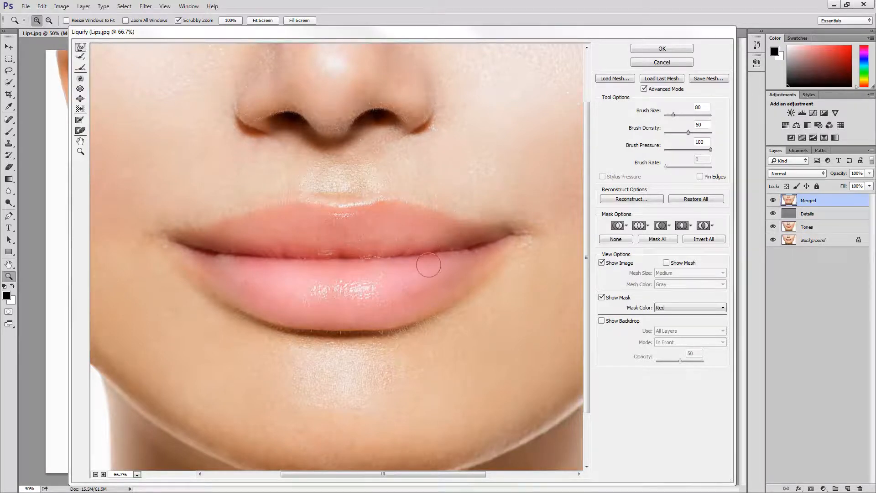
Refine the right part of the line between the lips and pull its corner slightly outward with a Forward Warp brush of about 70
key("bracketright")
key("bracketright")
key("bracketright")
key("bracketright")
key("bracketleft")
key("bracketleft")
key("bracketleft")
key("bracketleft")
key("bracketleft")
key("bracketleft")
key("bracketleft")
key("bracketleft")
key("bracketleft")
key("bracketleft")
key("bracketleft")
key("bracketright")
key("bracketright")
key("bracketright")
key("bracketright")
key("bracketright")
key("bracketright")
key("bracketright")
key("bracketright")
key("bracketright")
key("bracketright")
key("bracketright")
key("bracketleft")
key("bracketleft")
key("bracketleft")
key("bracketleft")
key("bracketleft")
key("bracketleft")
key("bracketleft")
key("bracketleft")
key("bracketleft")
key("bracketleft")
key("bracketright")
key("bracketright")
key("bracketright")
key("bracketright")
key("bracketright")
key("bracketleft")
key("bracketleft")
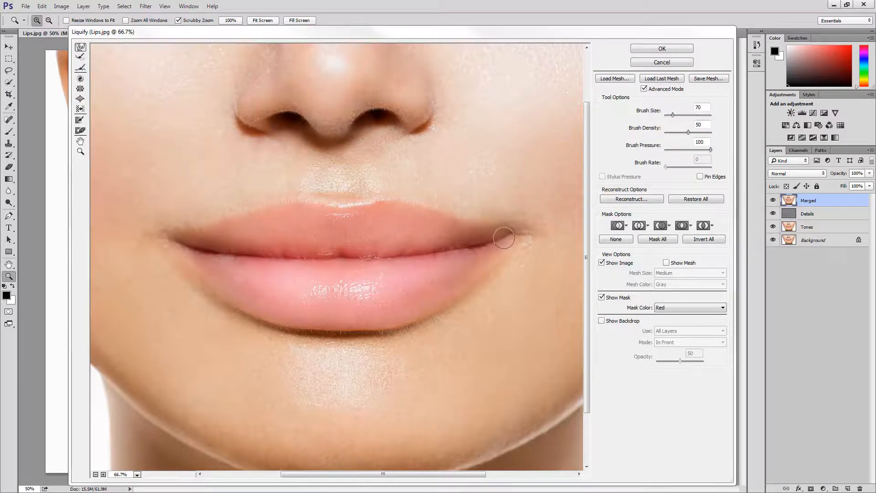
left_click_drag(503, 237, 514, 234)
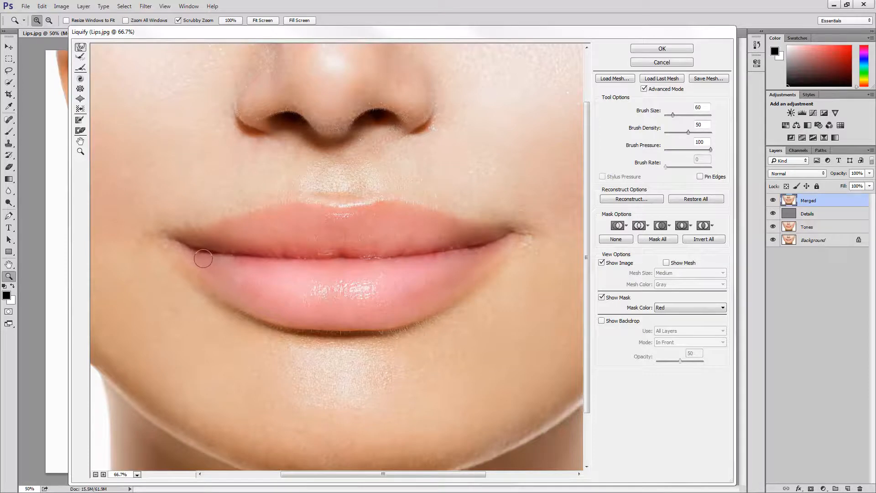
Smooth the line near the left lip corner at brush size 60, and enlarge the Forward Warp brush to 150
key("bracketright")
key("bracketright")
key("bracketright")
key("bracketright")
key("bracketright")
key("bracketright")
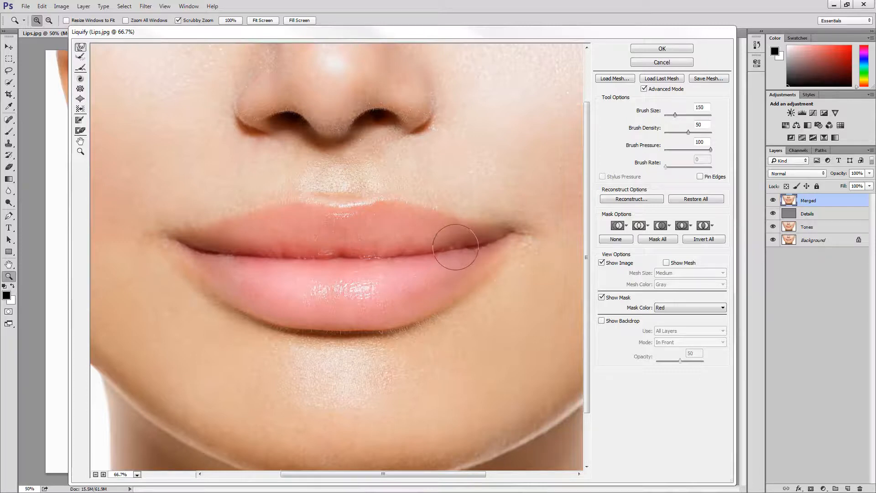
Warp the line between the lips in broad strokes from right of centre to the left with a brush size of 200
key("bracketleft")
key("bracketleft")
key("bracketleft")
key("bracketleft")
key("bracketright")
key("bracketright")
key("bracketright")
key("bracketright")
key("bracketright")
key("bracketright")
key("bracketright")
key("bracketright")
key("bracketright")
key("bracketright")
key("bracketright")
key("bracketright")
key("bracketright")
key("bracketright")
key("bracketright")
key("bracketright")
key("bracketright")
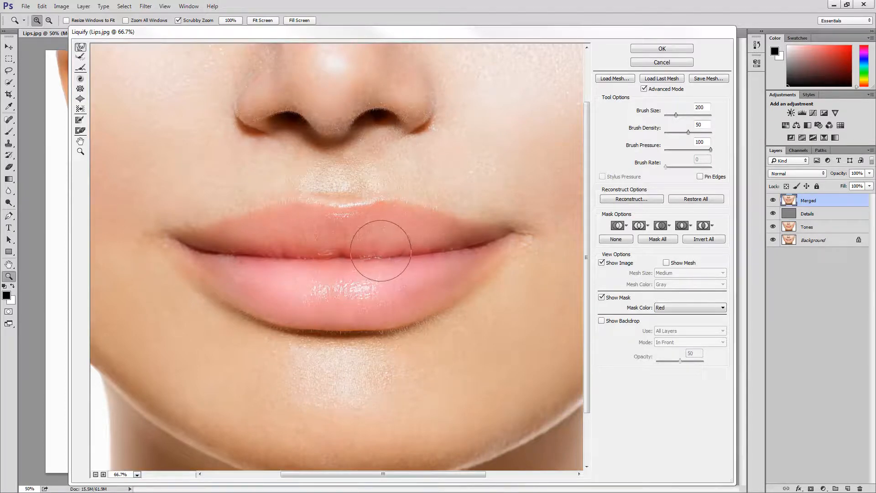
key("bracketleft")
key("bracketleft")
key("bracketleft")
key("bracketleft")
key("bracketleft")
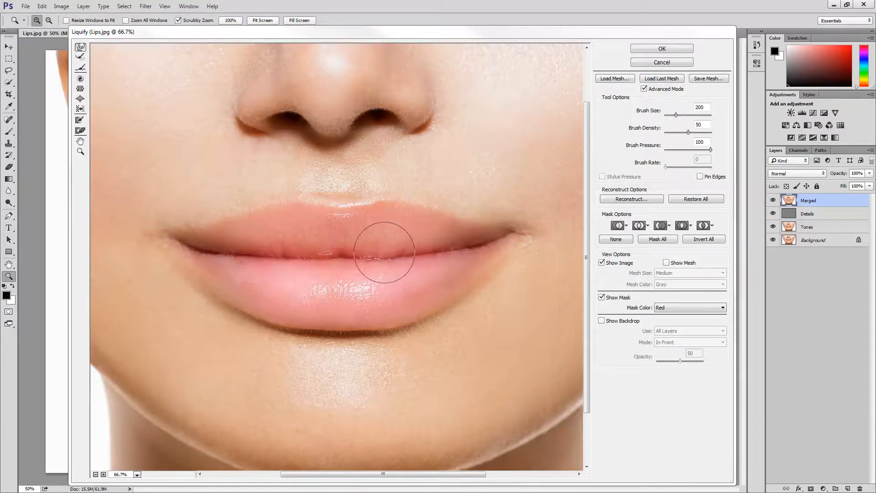
left_click_drag(385, 252, 296, 246)
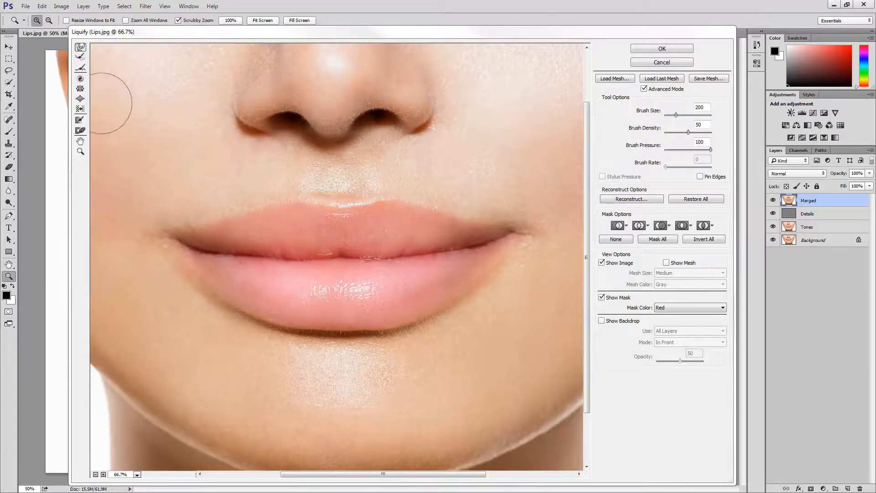
Tighten the line between the lips with the Pucker tool at size 70, and refine its right part with Forward Warp at about 150
left_click(80, 88)
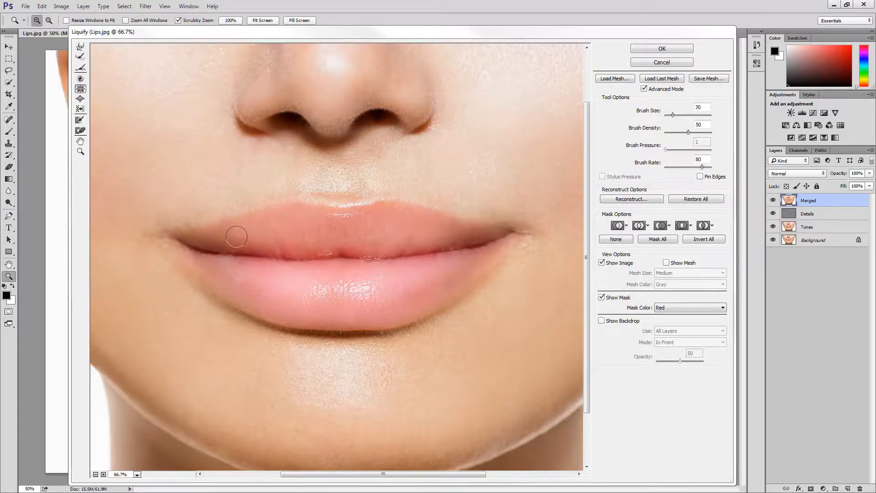
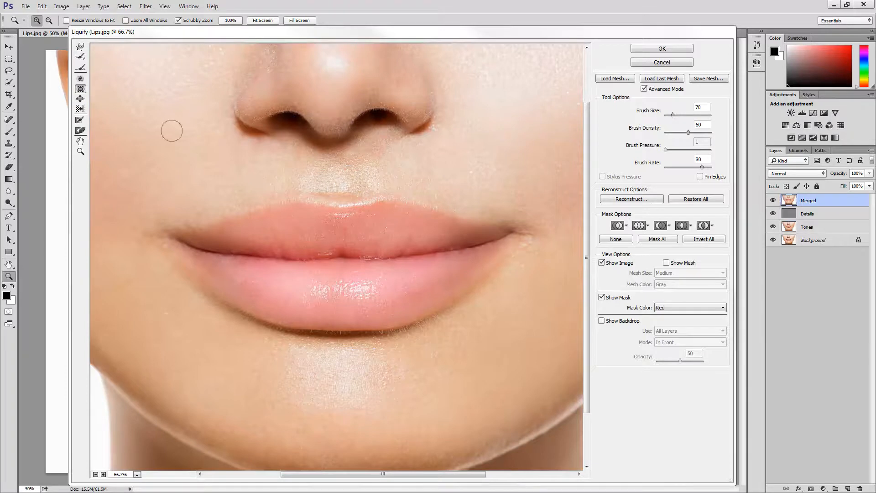
left_click(80, 49)
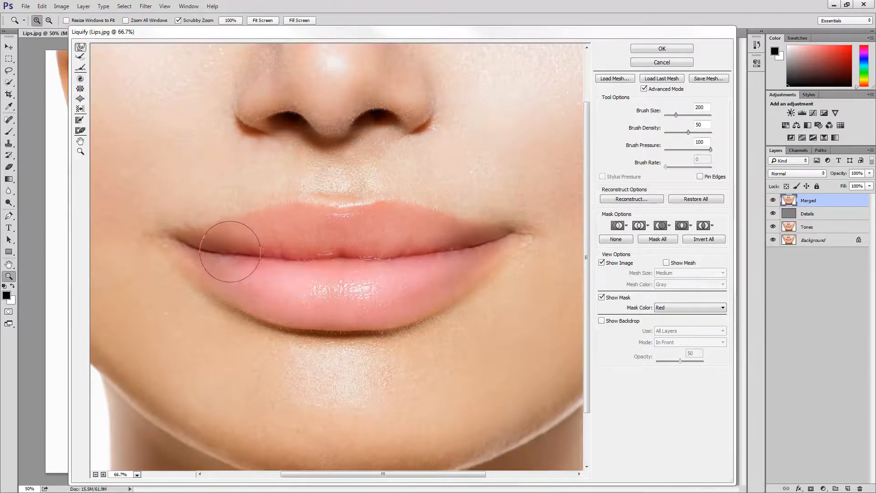
key("bracketleft")
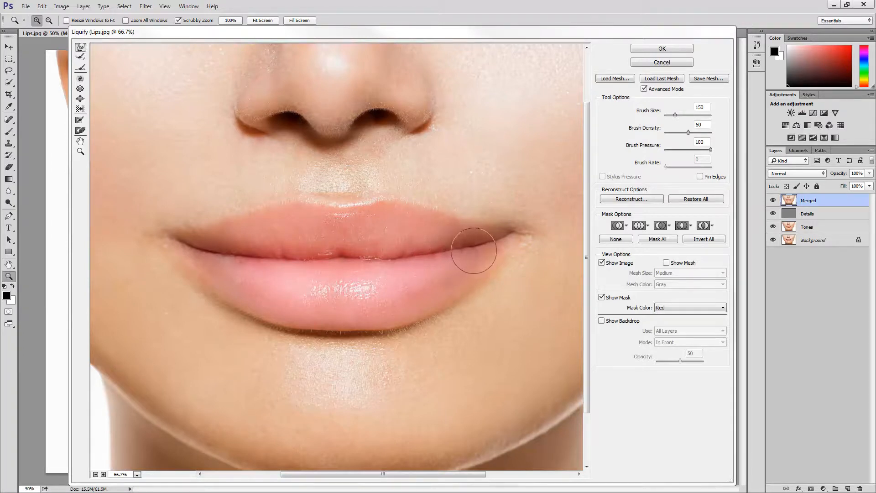
key("bracketleft")
key("bracketleft")
key("bracketright")
key("bracketleft")
key("bracketleft")
Plump the lips slightly with the Bloat tool, using brush sizes between 300 and 500
left_click(81, 99)
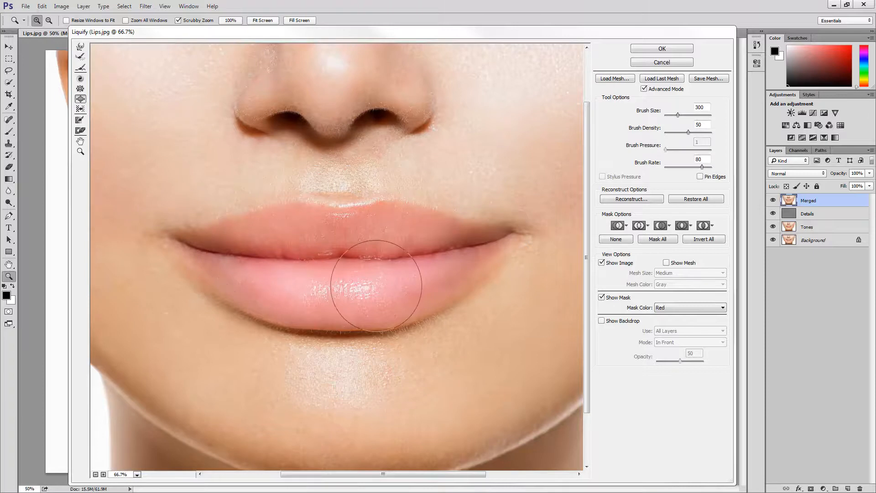
key("bracketright")
key("bracketright")
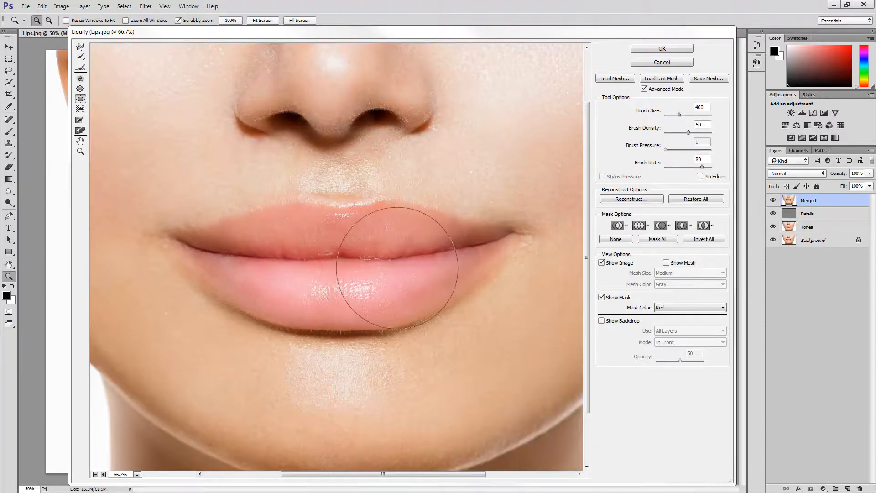
key("bracketright")
key("bracketright")
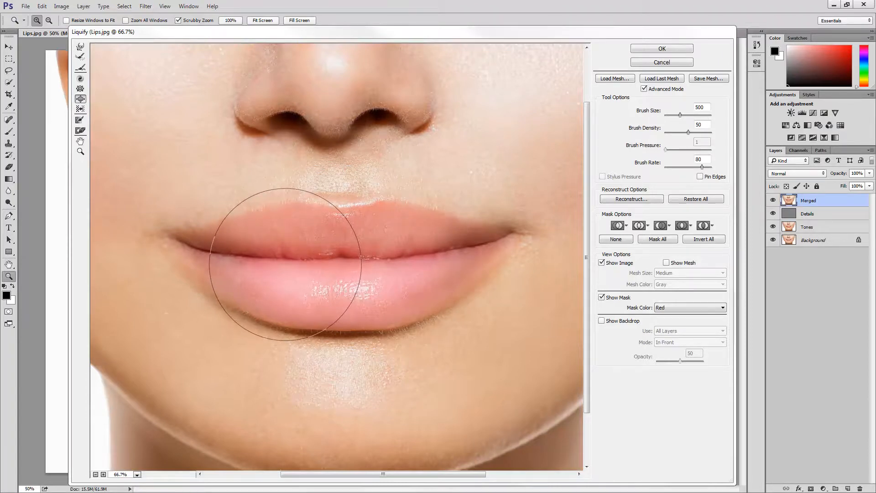
key("bracketleft")
key("bracketleft")
key("bracketleft")
key("bracketleft")
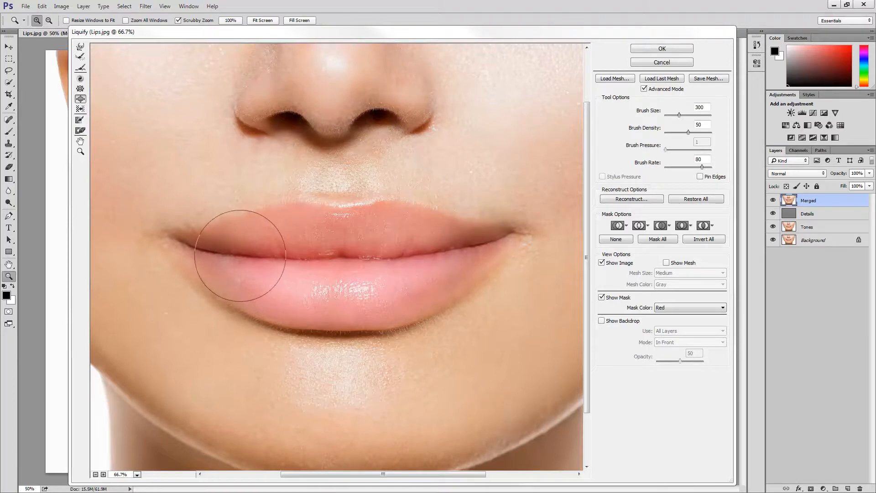
key("bracketright")
key("bracketright")
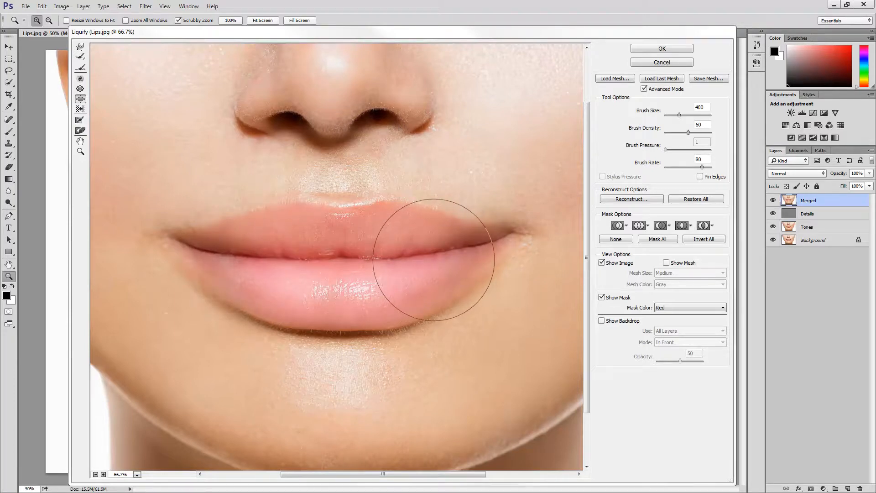
key("bracketleft")
key("bracketleft")
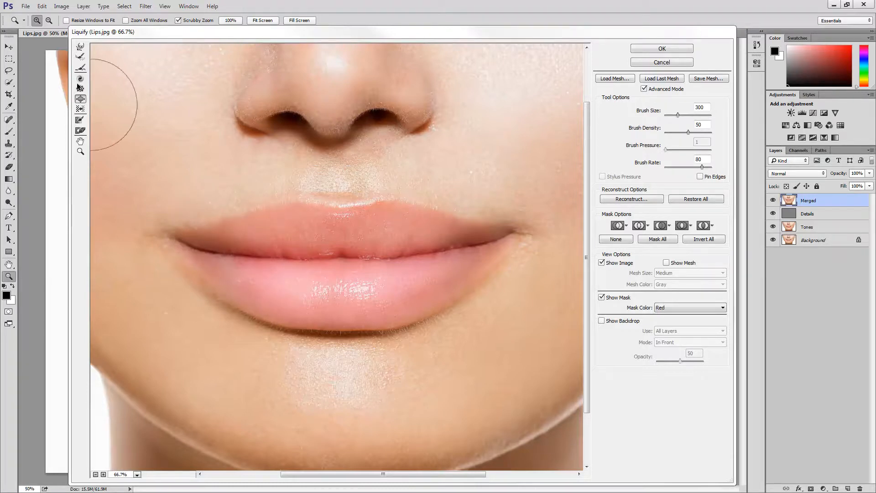
Reshape the right half of the lips with Forward Warp, enlarging the brush from 90 to 175
left_click(81, 47)
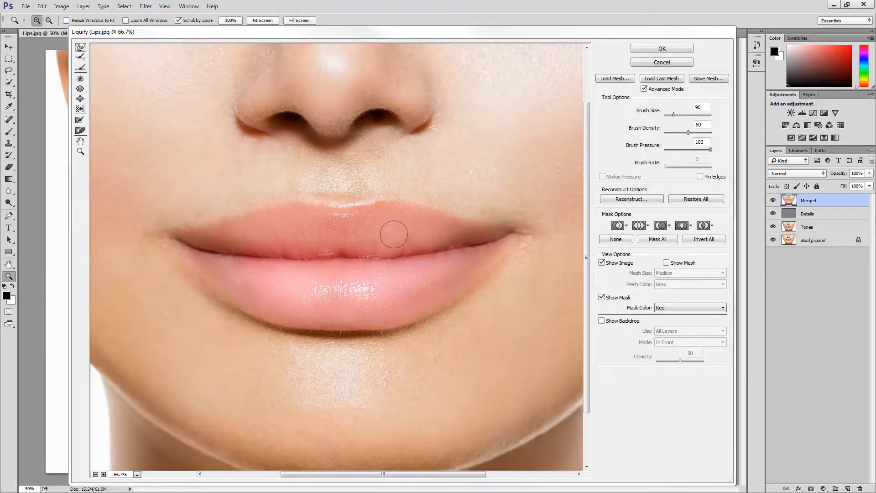
key("bracketright")
key("bracketright")
key("bracketright")
key("bracketright")
key("bracketright")
key("bracketright")
key("bracketright")
key("bracketright")
key("bracketright")
key("bracketright")
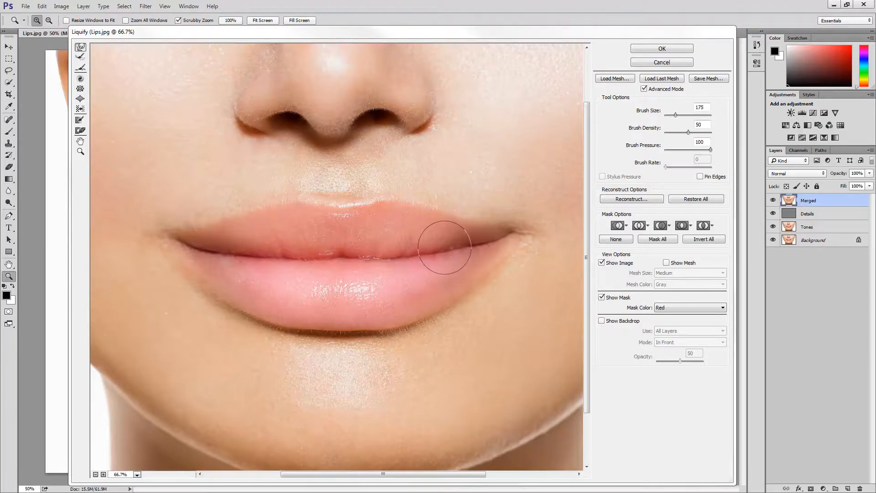
Nudge the line near the left lip corner with a Forward Warp brush of 125, and apply the Liquify changes
key("bracketleft")
key("bracketleft")
key("bracketleft")
key("bracketleft")
key("bracketleft")
key("bracketright")
key("bracketright")
key("bracketright")
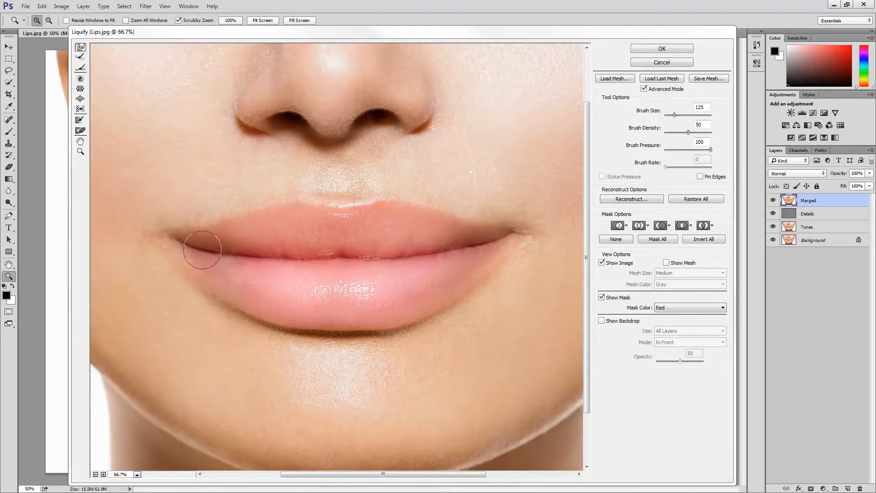
left_click_drag(204, 251, 202, 250)
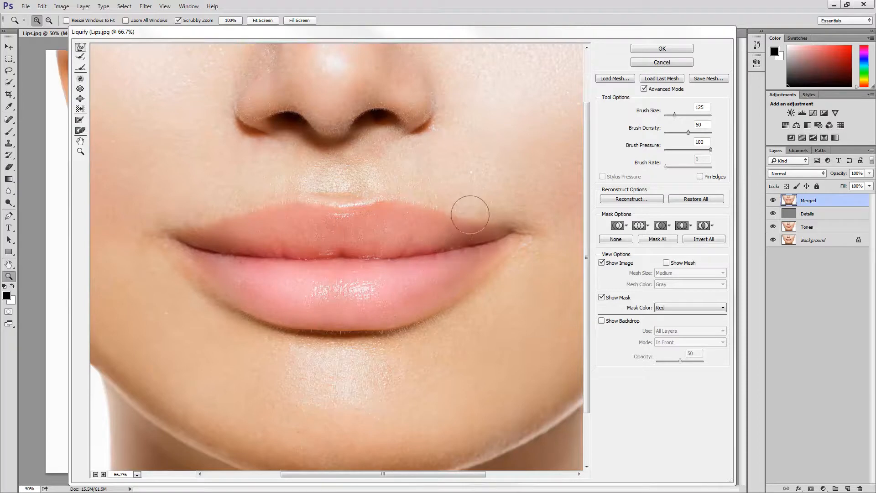
key("bracketleft")
key("bracketleft")
left_click(640, 49)
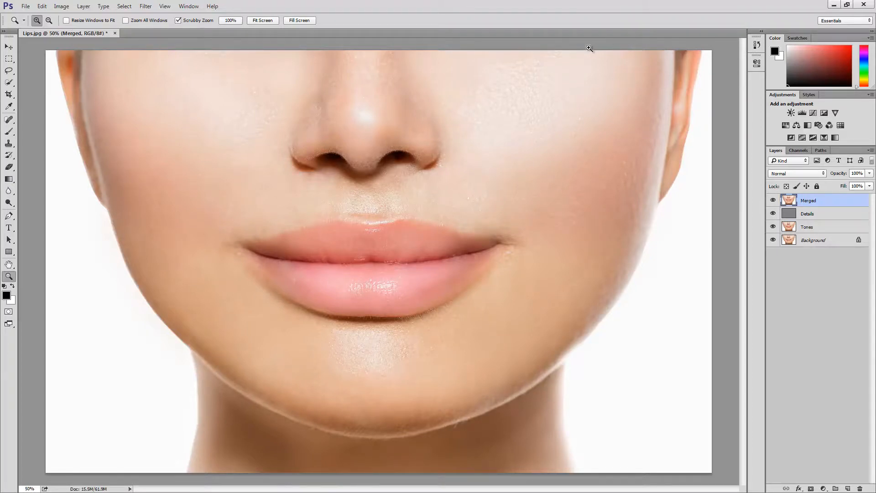
Compare the lip shape before and after Liquify by repeatedly hiding and showing the Merged layer
left_click(773, 201)
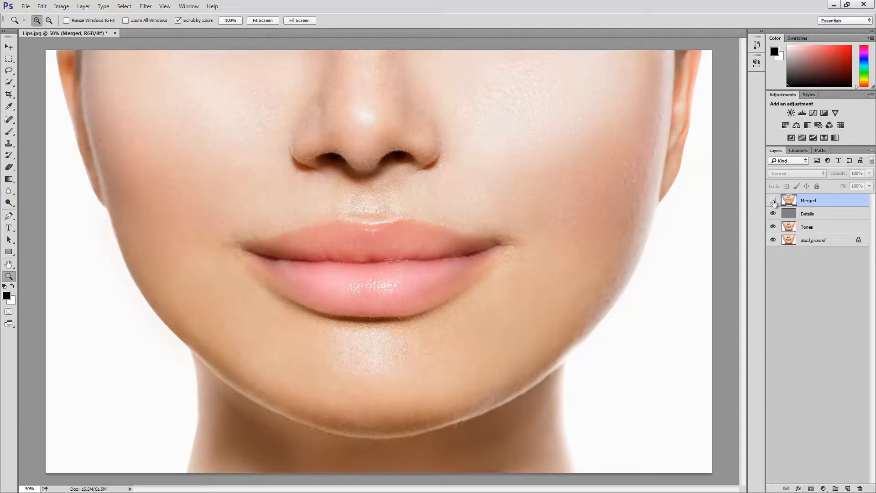
left_click(774, 202)
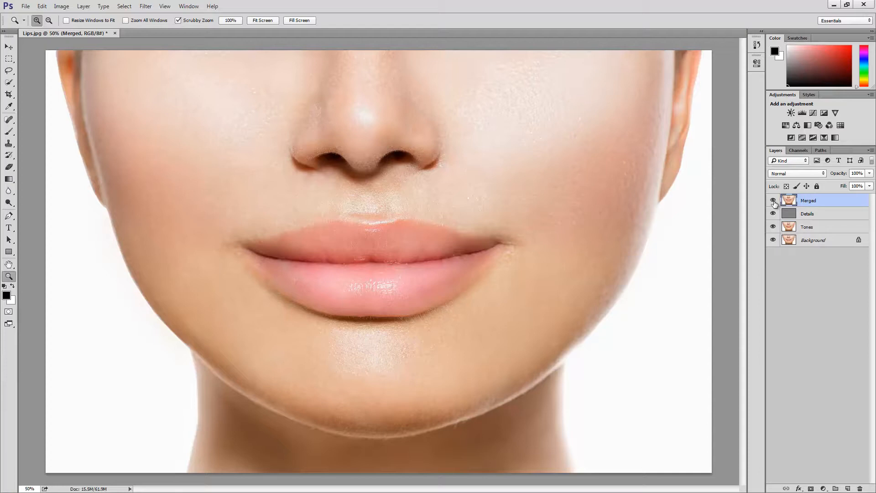
left_click(773, 201)
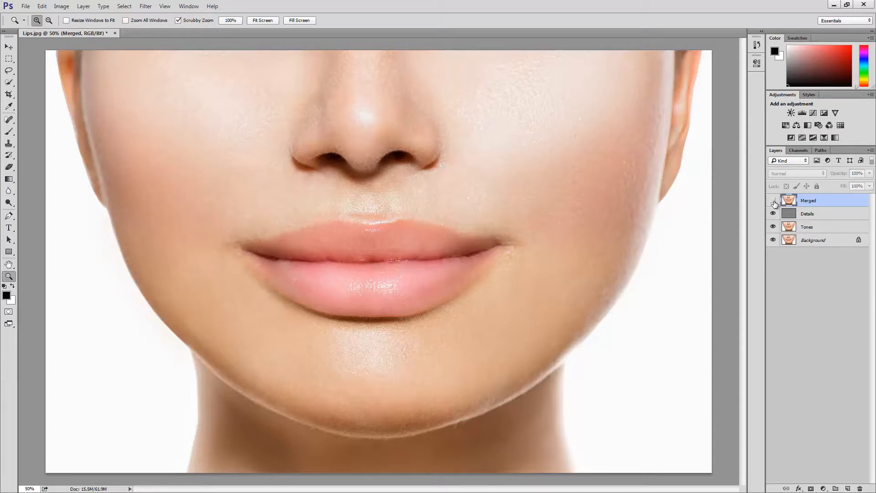
left_click(773, 201)
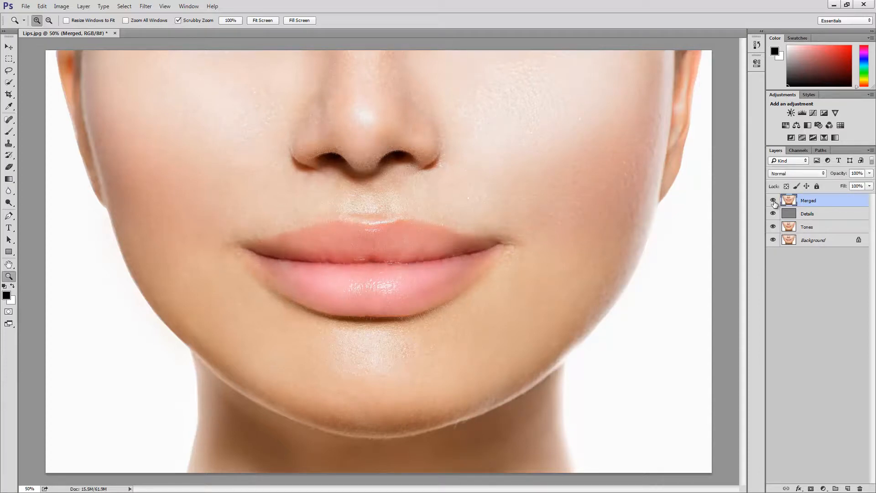
left_click(773, 201)
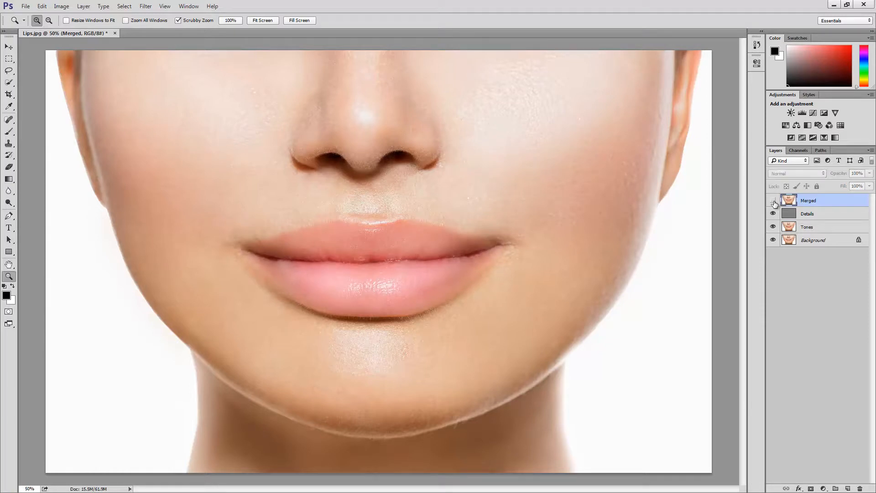
left_click(773, 202)
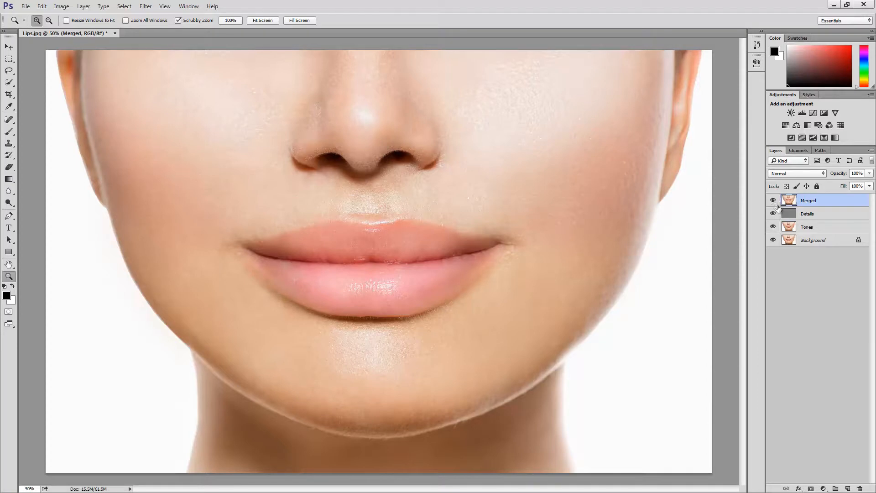
Add a Black & White adjustment layer above Merged and tint it with the red da0000
left_click(824, 488)
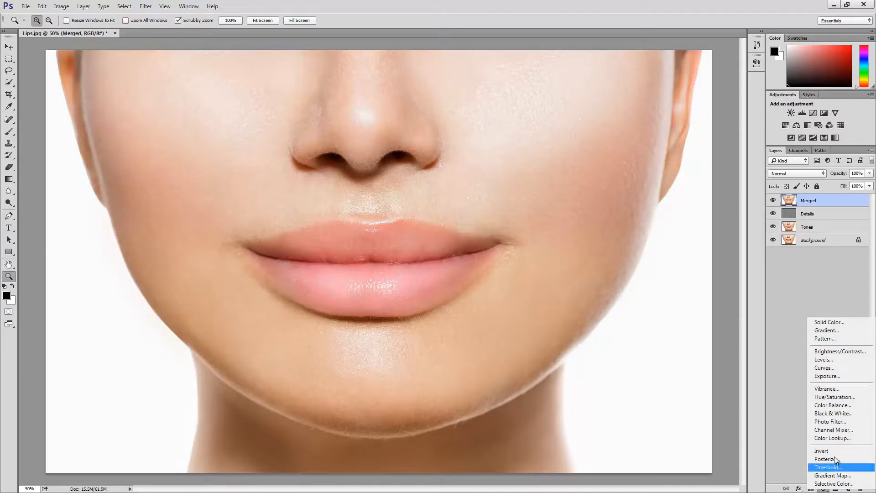
left_click(844, 413)
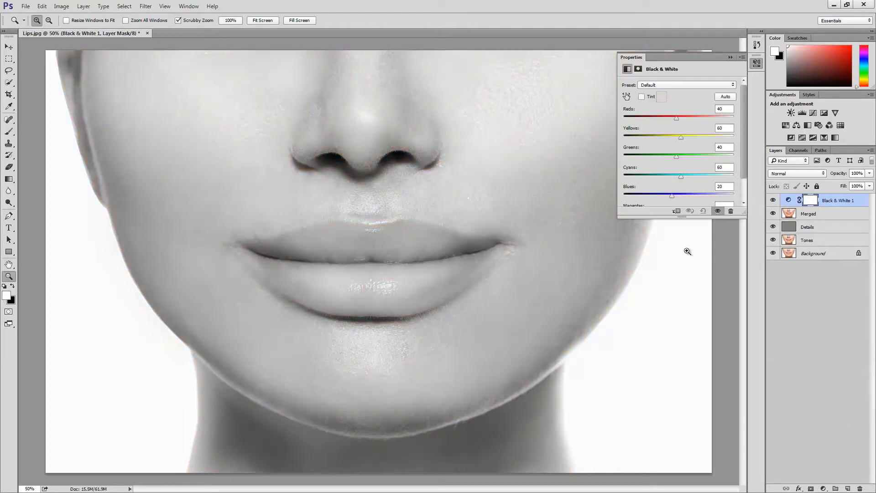
left_click(641, 97)
left_click(662, 98)
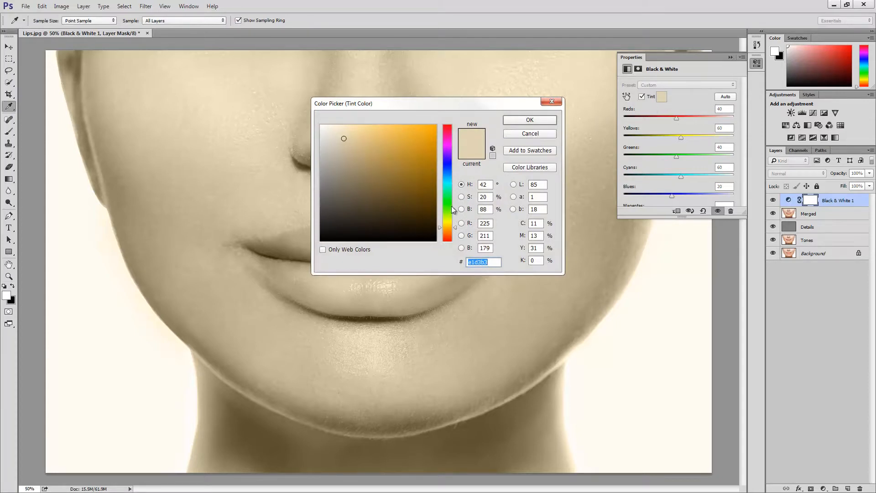
left_click_drag(454, 211, 448, 145)
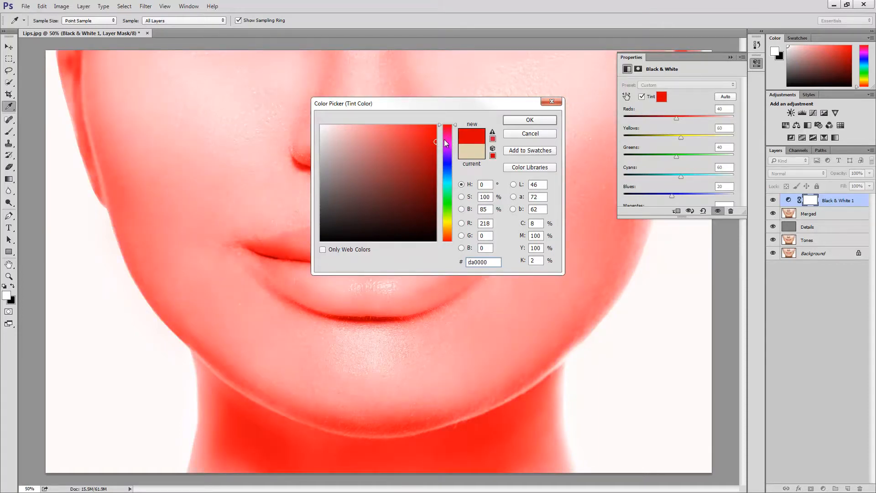
left_click(515, 122)
key("z")
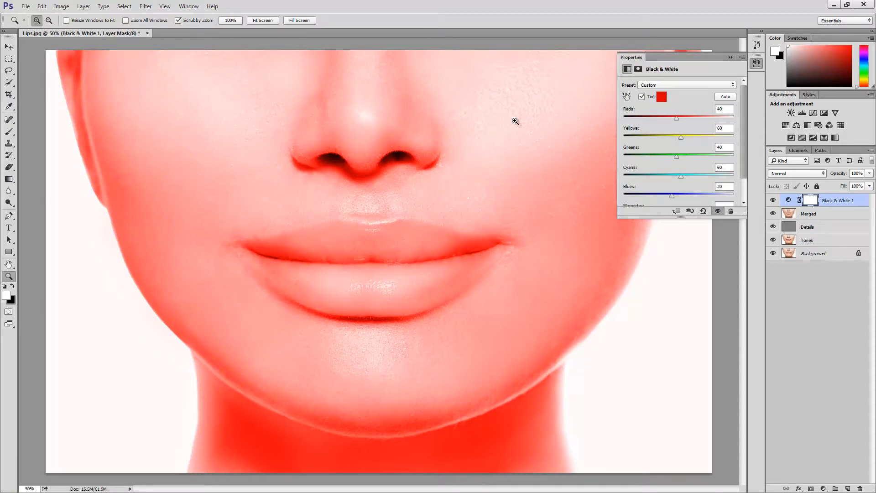
Set the Black & White adjustment layer's blend mode to Multiply and invert its layer mask to black
left_click(800, 173)
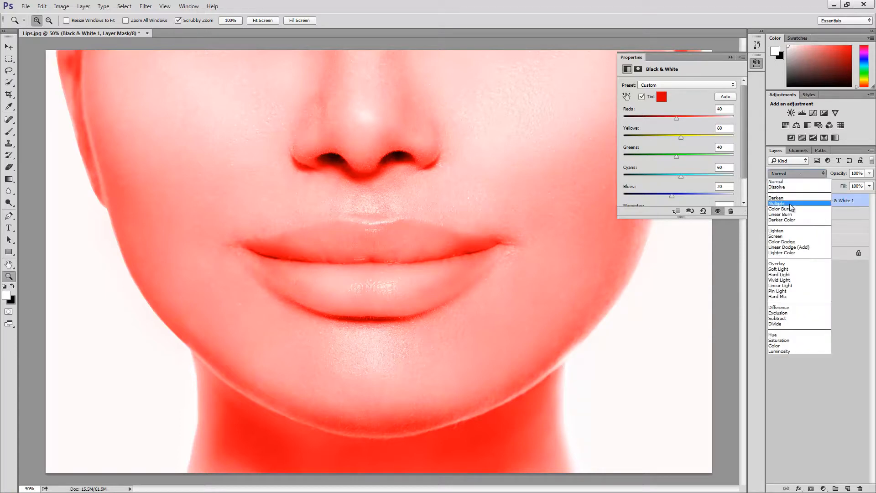
left_click(790, 204)
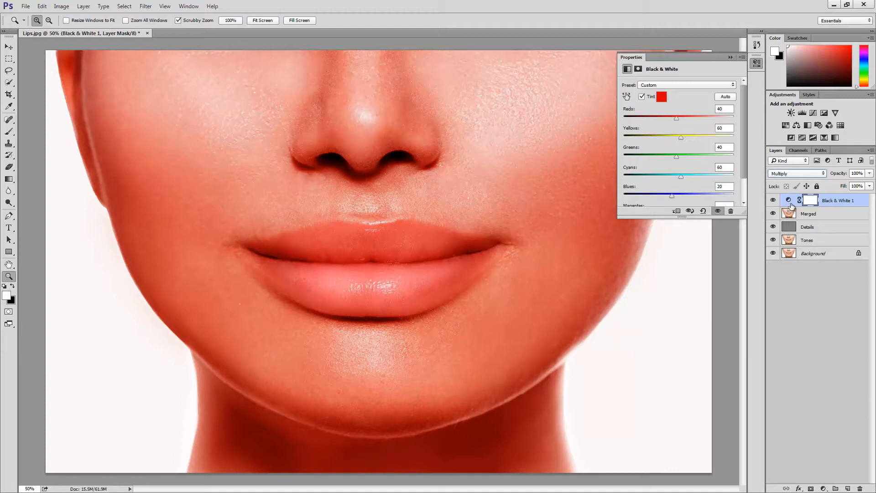
left_click(810, 201)
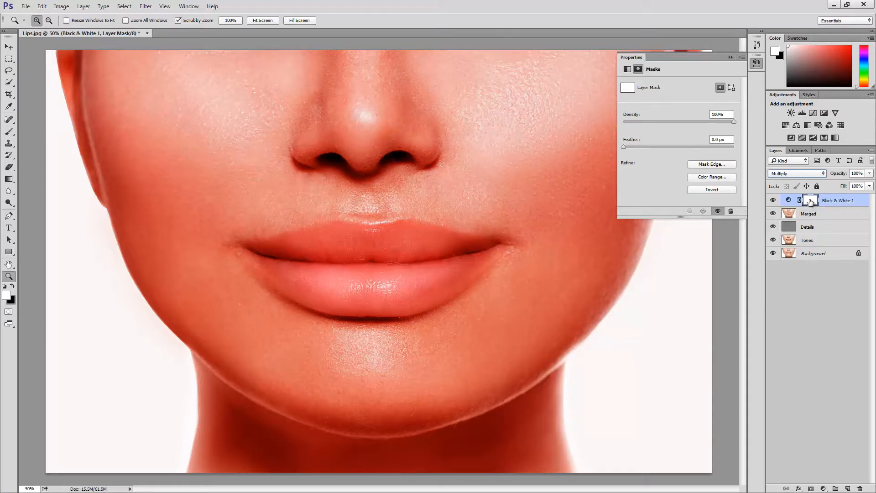
left_click_drag(810, 200, 812, 204)
left_click_drag(810, 201, 812, 205)
key("ctrl+i")
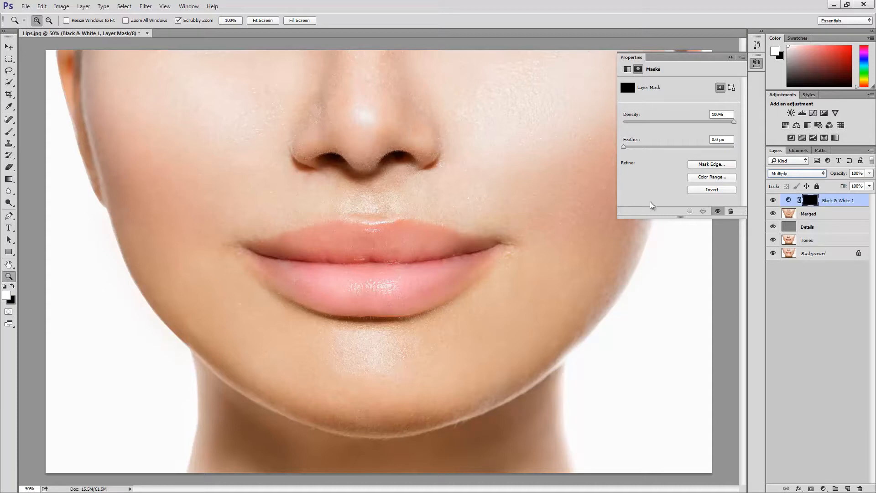
Choose the Brush tool and set its hardness to 30%
left_click(11, 133)
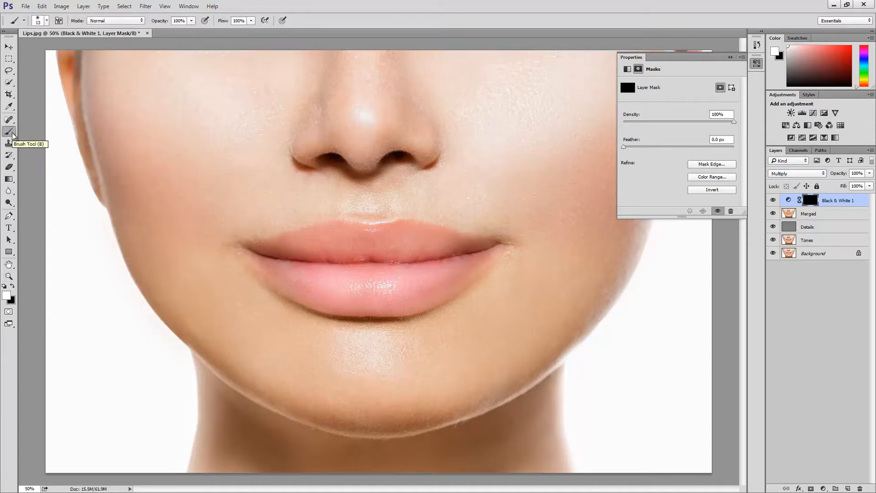
left_click(47, 21)
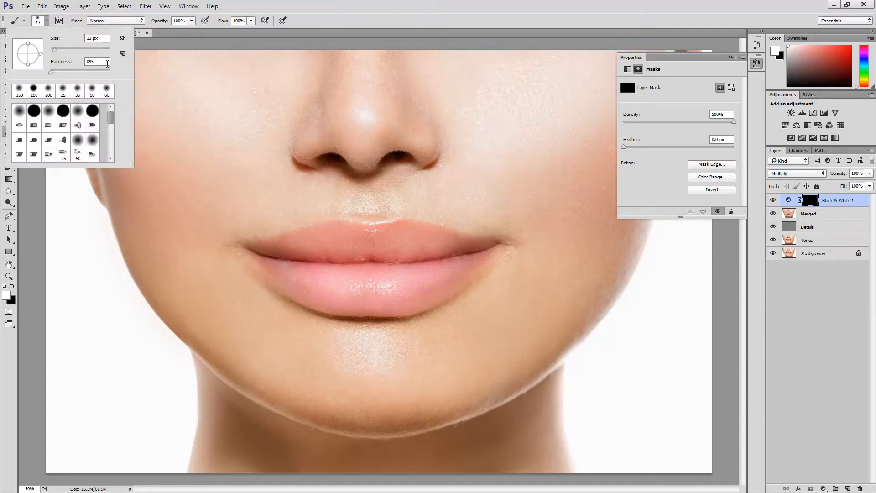
left_click(83, 61)
type("30")
left_click(47, 21)
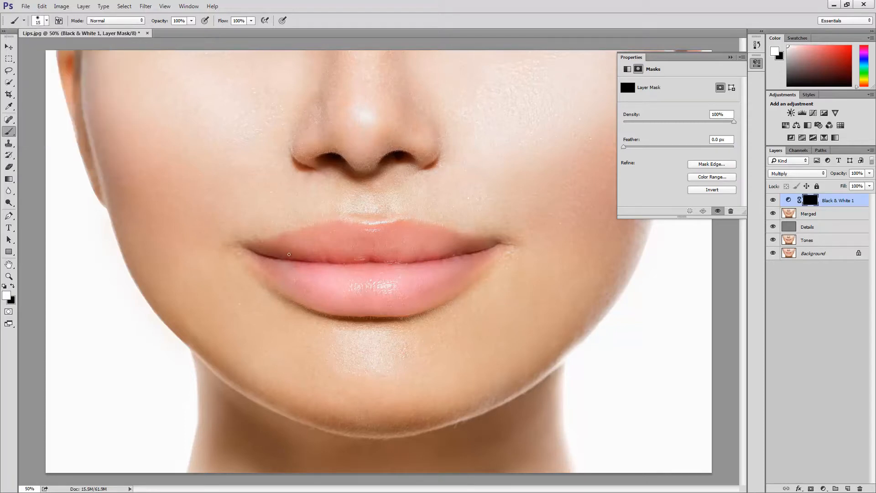
Enlarge the brush to 70 and paint white on the mask along the lower lip's outline, from the left corner towards the right
key("bracketright")
key("bracketright")
key("bracketright")
key("bracketright")
key("bracketright")
key("bracketright")
key("bracketright")
key("bracketright")
key("bracketright")
left_click(246, 247)
mouse_move(248, 246)
left_mouse_down()
mouse_move(301, 298)
mouse_move(342, 310)
mouse_move(399, 312)
mouse_move(459, 286)
left_mouse_up()
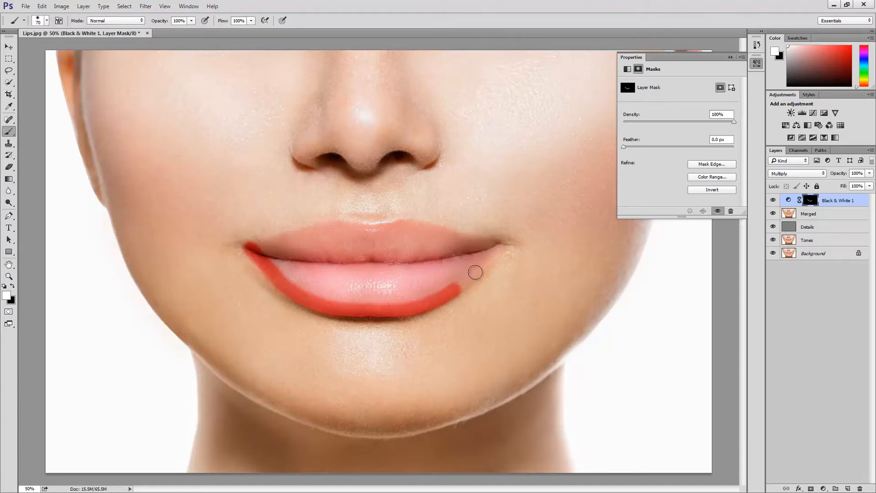
left_click(475, 273, "shift")
left_click(490, 255, "shift")
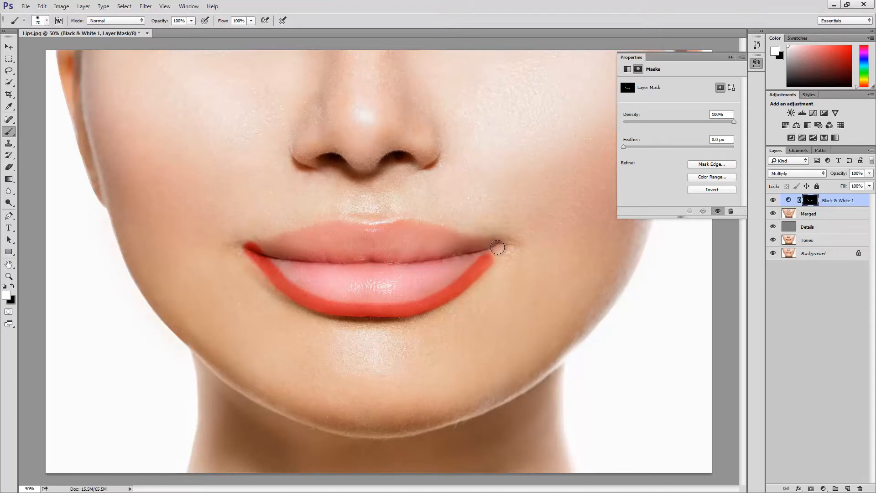
Paint white on the mask along the upper lip's outline, from the right corner back to the left corner
left_click(500, 244, "shift")
left_click(481, 245, "shift")
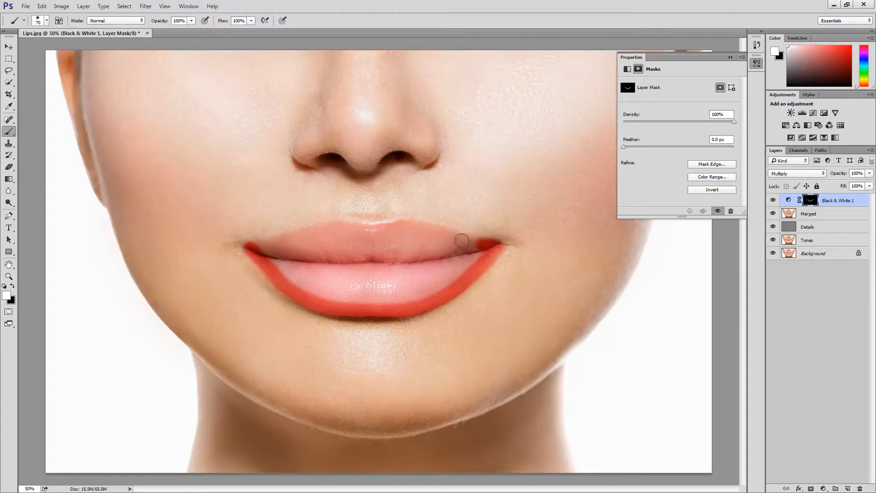
left_click(462, 240, "shift")
left_click(451, 238, "shift")
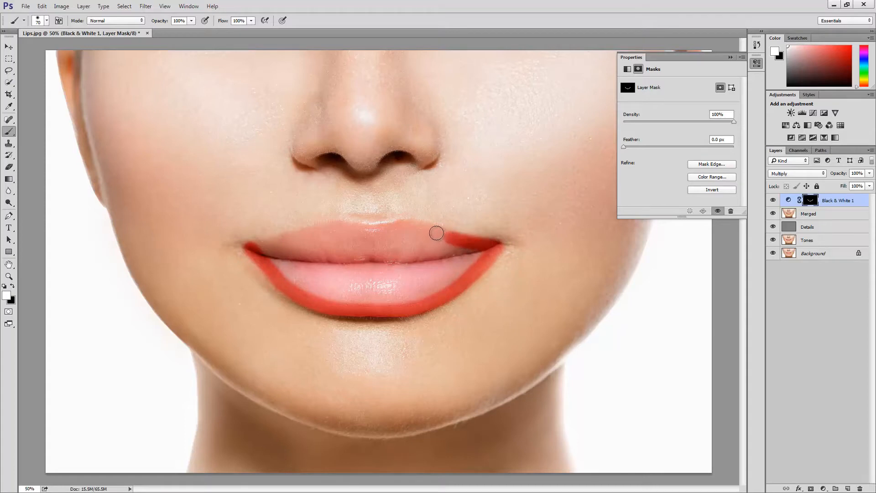
left_click(437, 229, "shift")
mouse_move(425, 228)
left_mouse_down()
mouse_move(333, 226)
mouse_move(250, 245)
mouse_move(268, 246)
left_mouse_up()
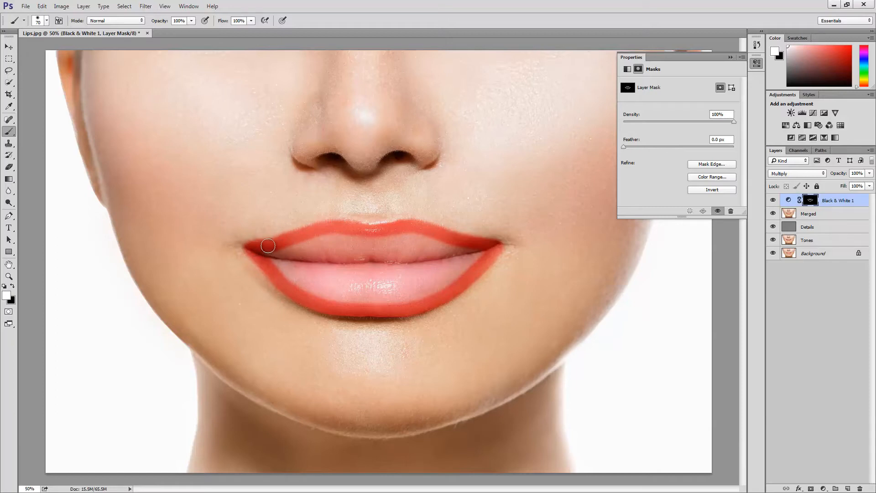
Enlarge the brush to 125 and paint the inside of both lips white on the mask
key("bracketright")
key("bracketright")
key("bracketright")
key("bracketright")
mouse_move(275, 250)
left_mouse_down()
mouse_move(307, 240)
mouse_move(481, 256)
mouse_move(437, 282)
mouse_move(380, 294)
mouse_move(294, 279)
mouse_move(288, 255)
mouse_move(446, 259)
mouse_move(406, 284)
mouse_move(331, 280)
mouse_move(355, 261)
mouse_move(405, 273)
mouse_move(345, 280)
mouse_move(410, 268)
left_mouse_up()
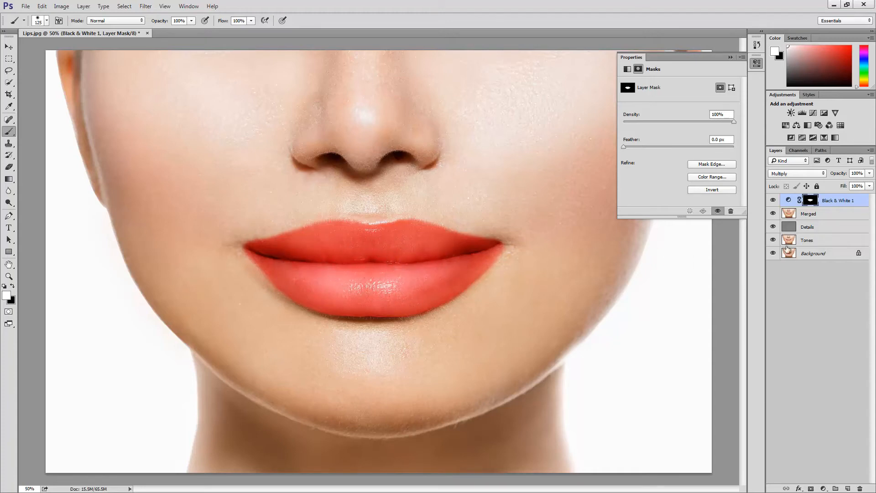
Compare the retouched lips with the original Background layer, and make black the foreground colour for correcting the mask
left_click_drag(778, 238, 771, 200)
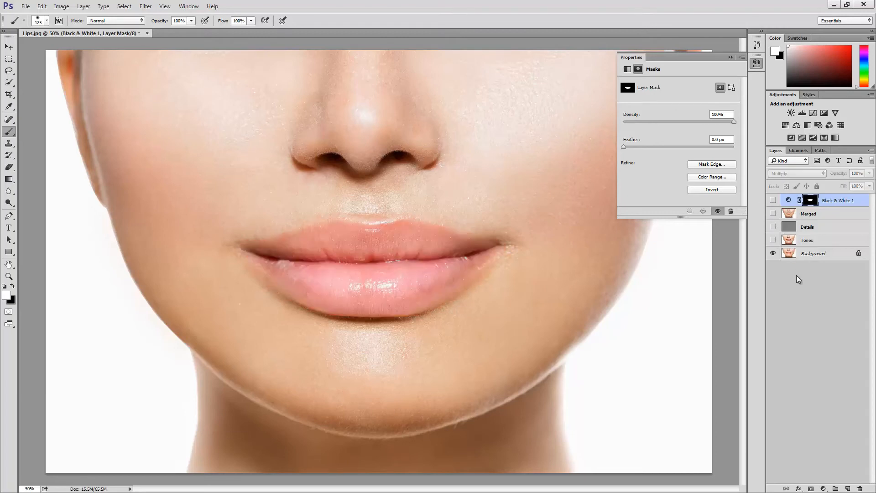
left_click_drag(773, 241, 777, 206)
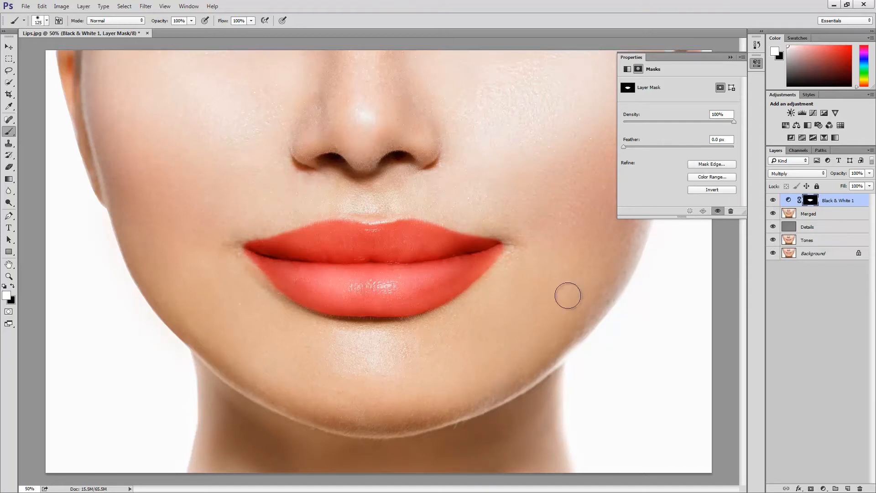
key("x")
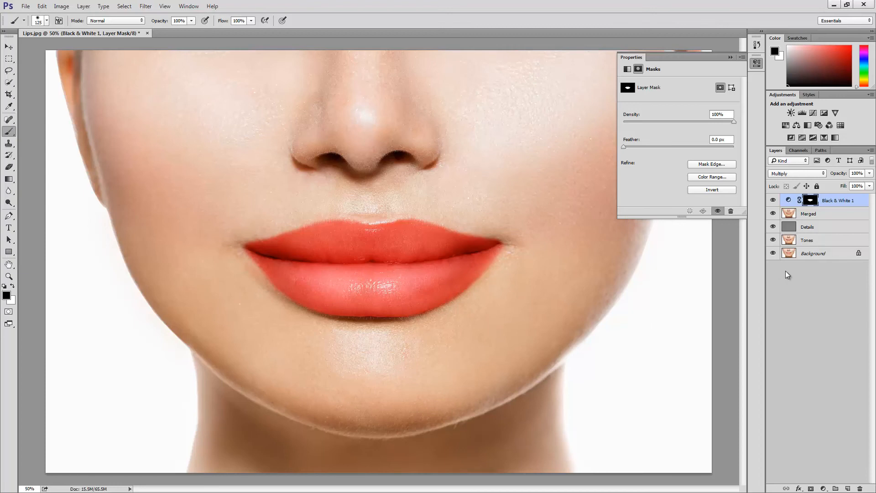
Compare the retouching stages by hiding and showing the layers above Background, including Black & White 1 and Merged
left_click(772, 200)
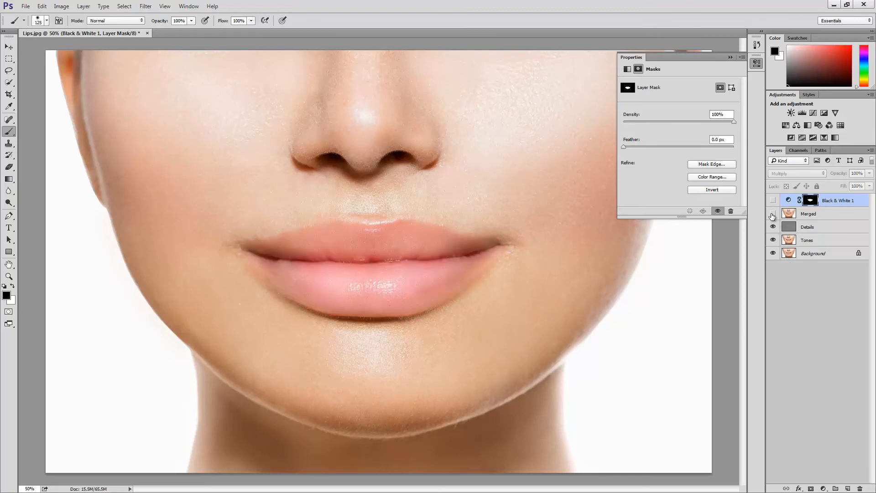
left_click(773, 214)
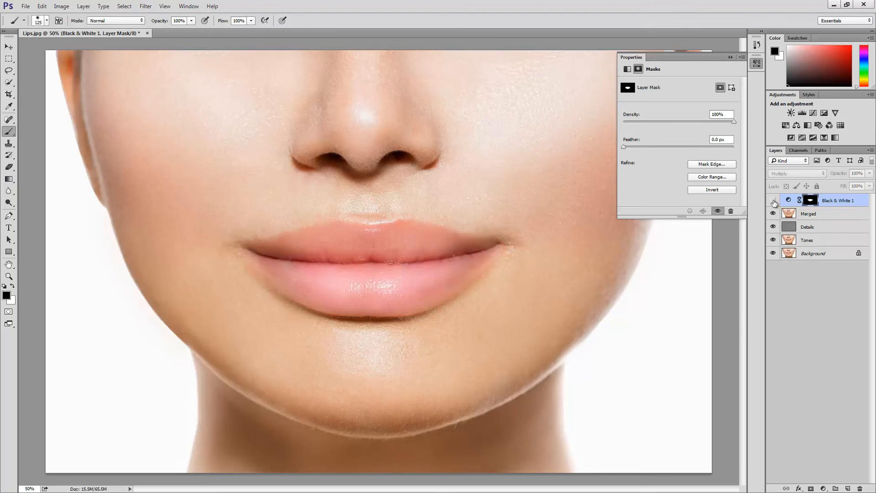
left_click(773, 201)
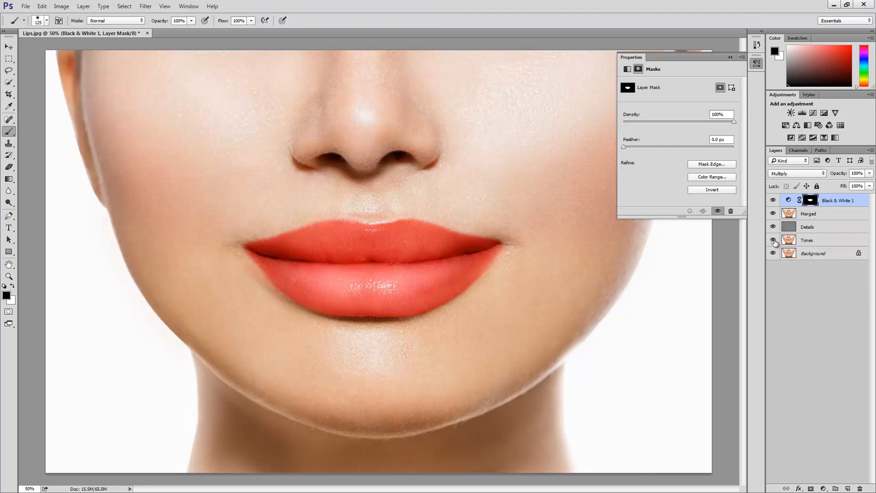
mouse_move(773, 240)
left_mouse_down()
mouse_move(777, 212)
mouse_move(773, 227)
left_mouse_up()
left_click(773, 201)
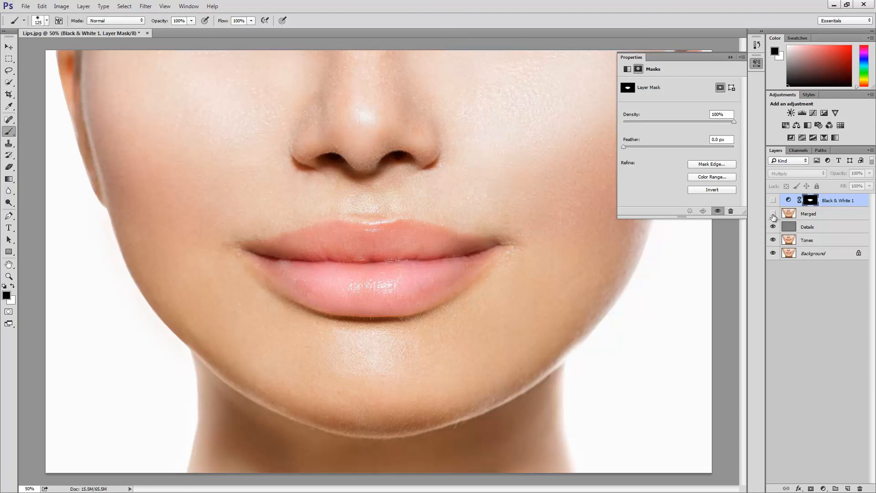
left_click(773, 214)
left_click(773, 201)
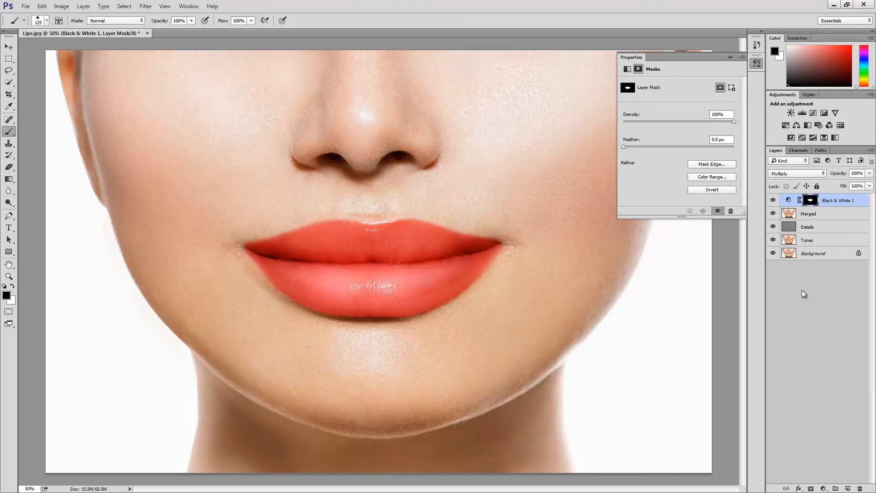